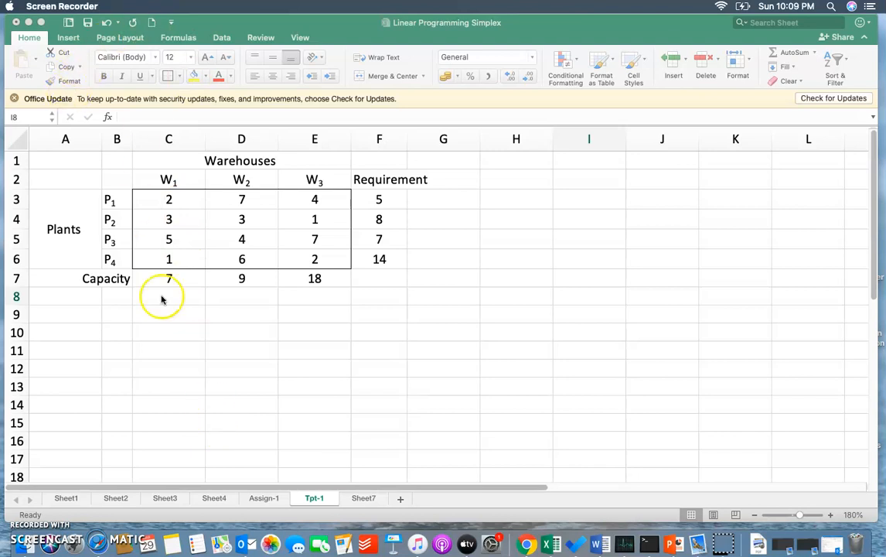
- Check in the Add-ins dialog whether the Analysis ToolPak and Solver Add-In are enabled
click(167, 333)
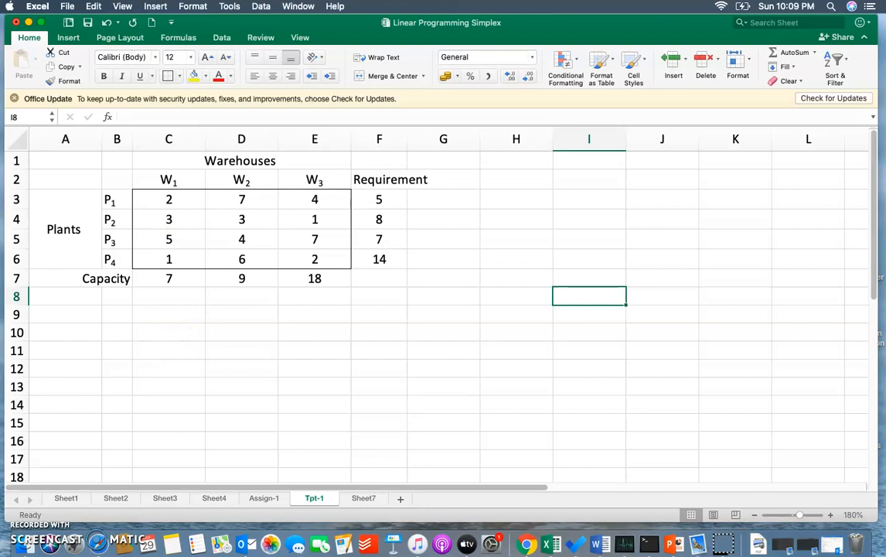
click(222, 37)
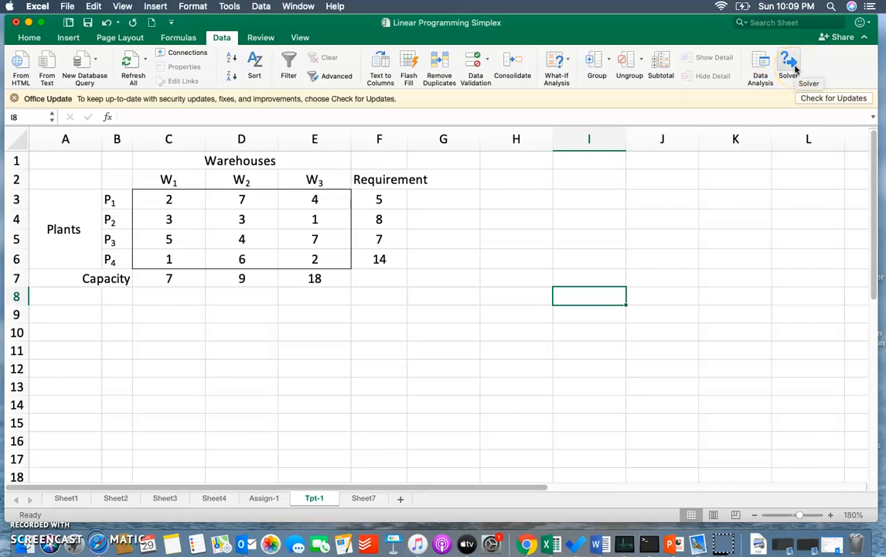
click(229, 7)
click(237, 241)
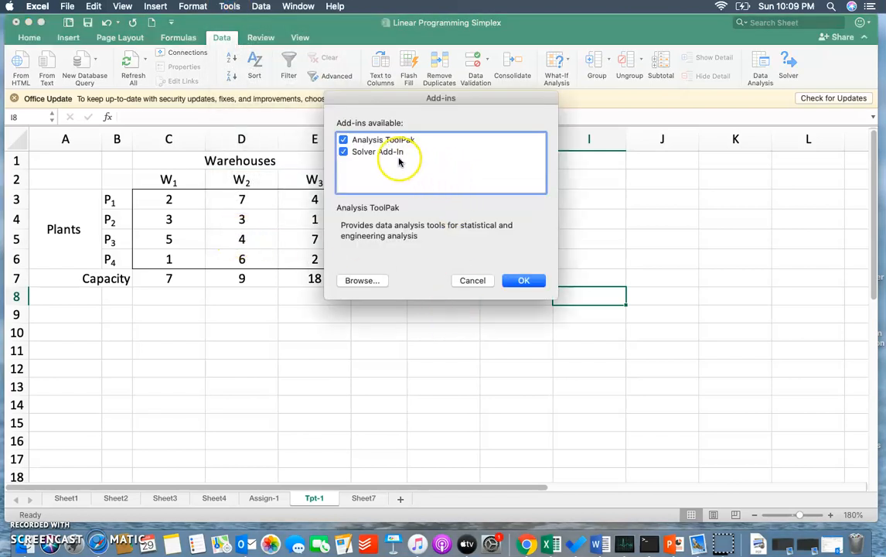
click(523, 280)
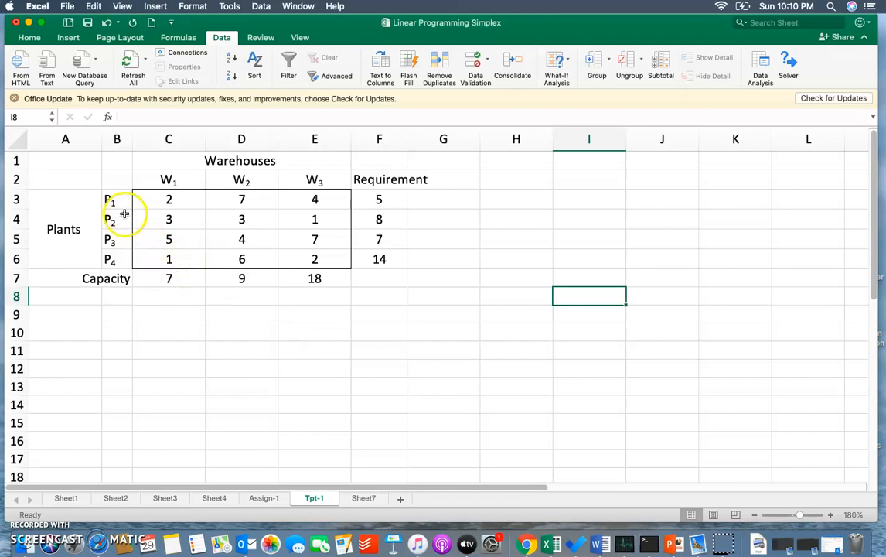
- Review the plant labels in B3:B6 and the warehouse labels in C2:E2 of the transportation table
drag(115, 200, 123, 254)
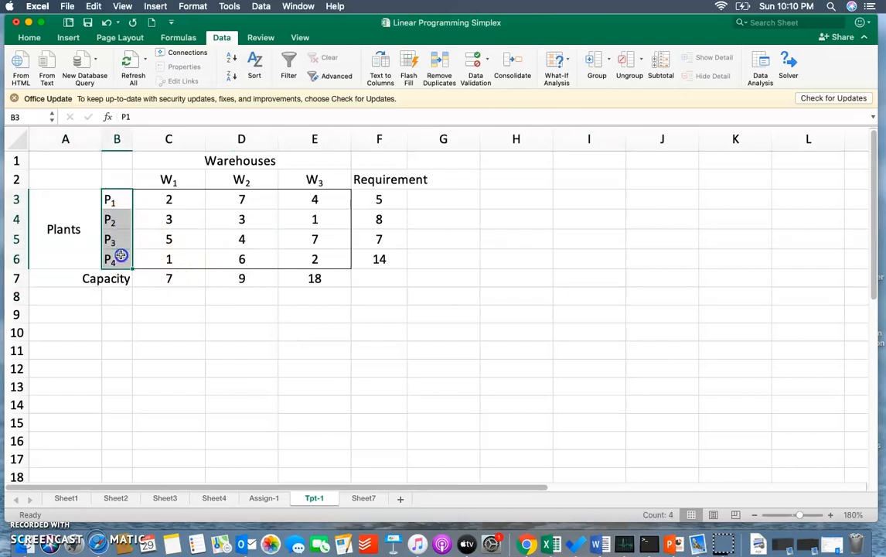
click(164, 183)
drag(192, 183, 307, 180)
drag(115, 200, 107, 265)
drag(182, 175, 305, 194)
click(233, 180)
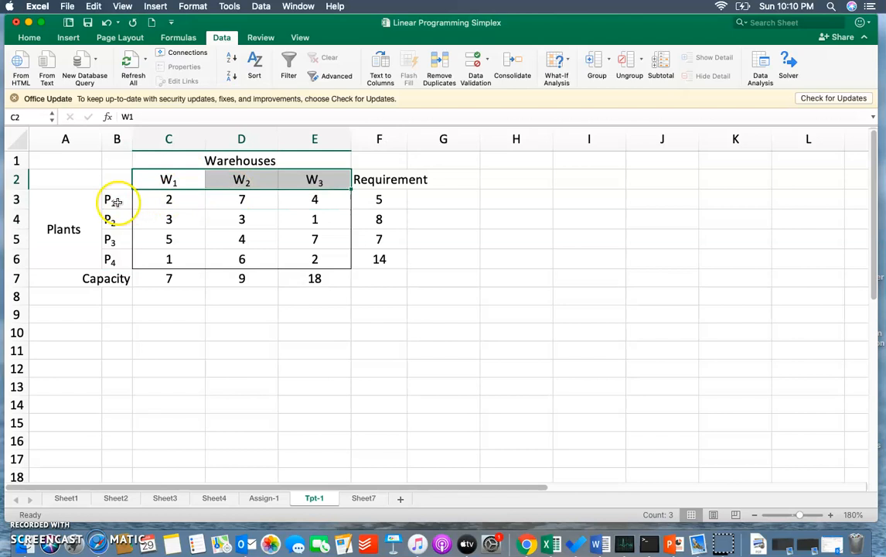
drag(119, 200, 119, 259)
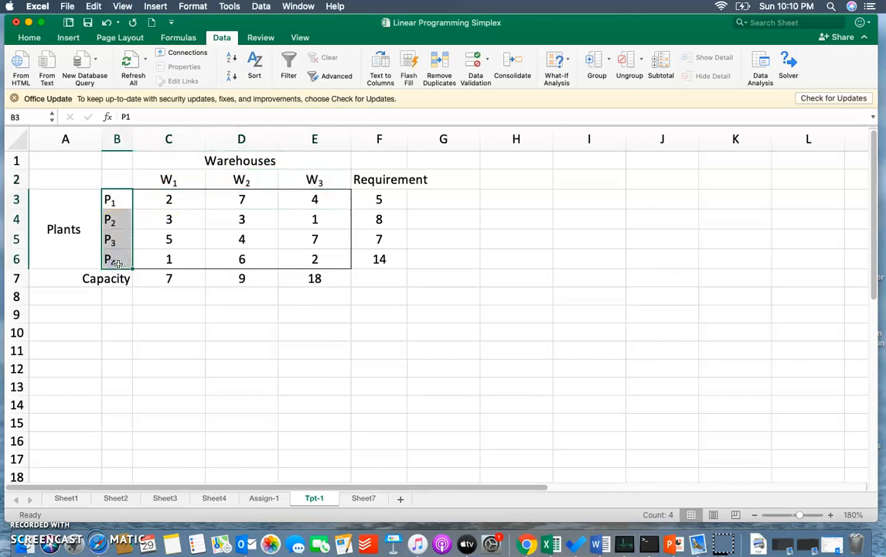
- Correct the table's labels by renaming the F2 header to Capacity and the A7 row label to Requirements
click(377, 178)
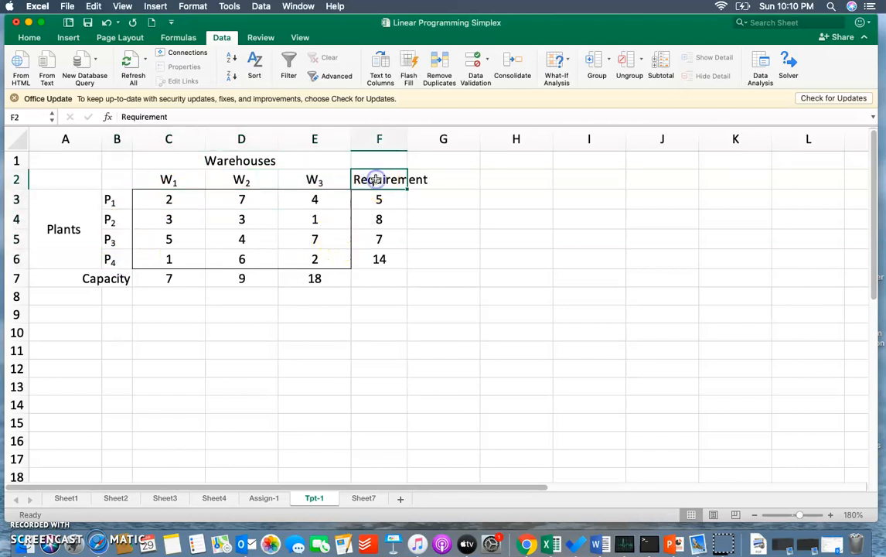
text(Cap)
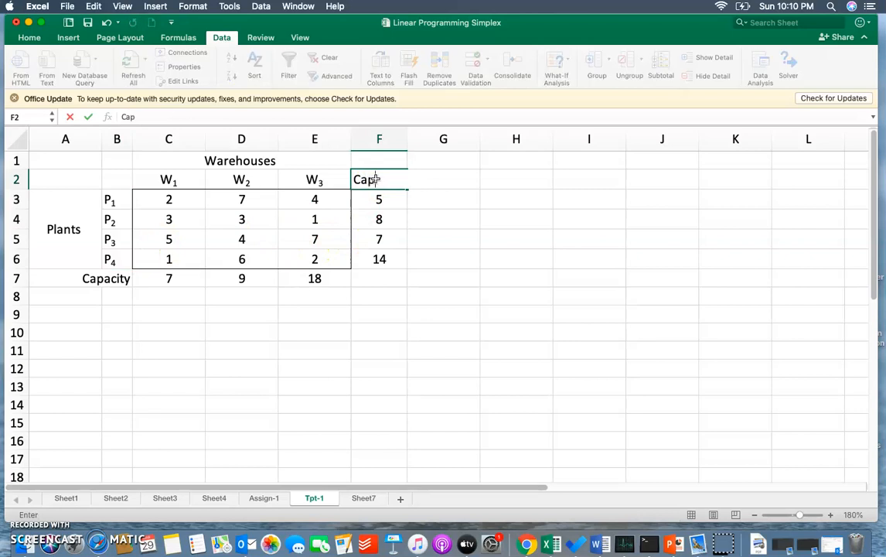
text(acity)
click(92, 283)
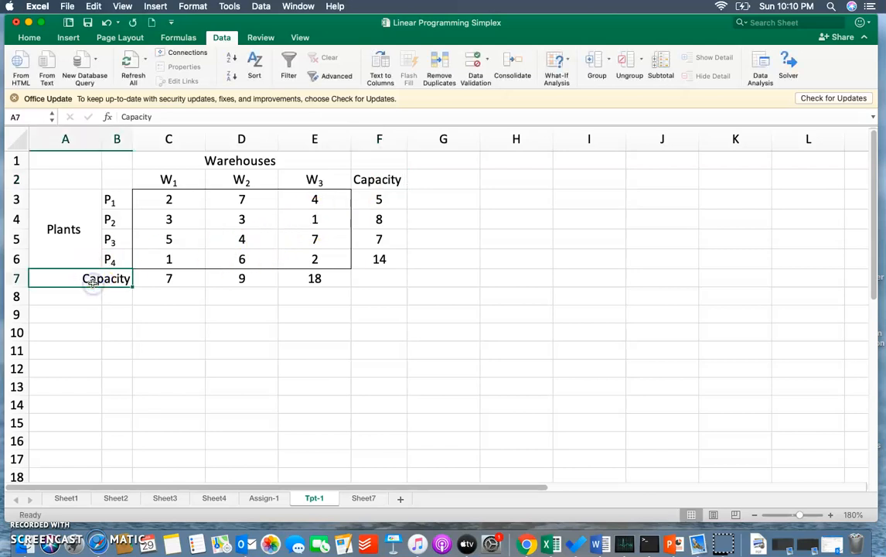
text(Requirements)
click(167, 331)
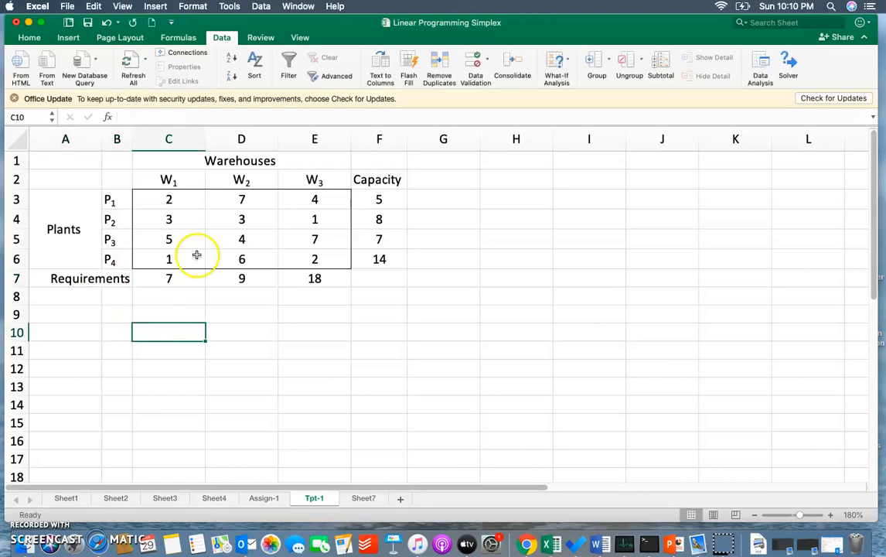
- Go through the plants one by one and examine each plant's capacity in column F
drag(119, 198, 119, 262)
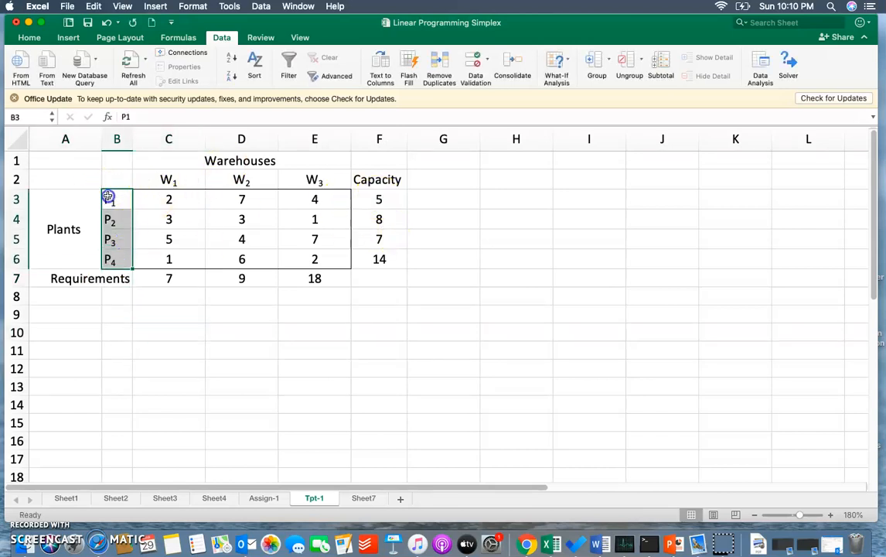
click(393, 199)
click(118, 221)
click(393, 219)
click(105, 242)
click(409, 239)
click(382, 244)
click(396, 262)
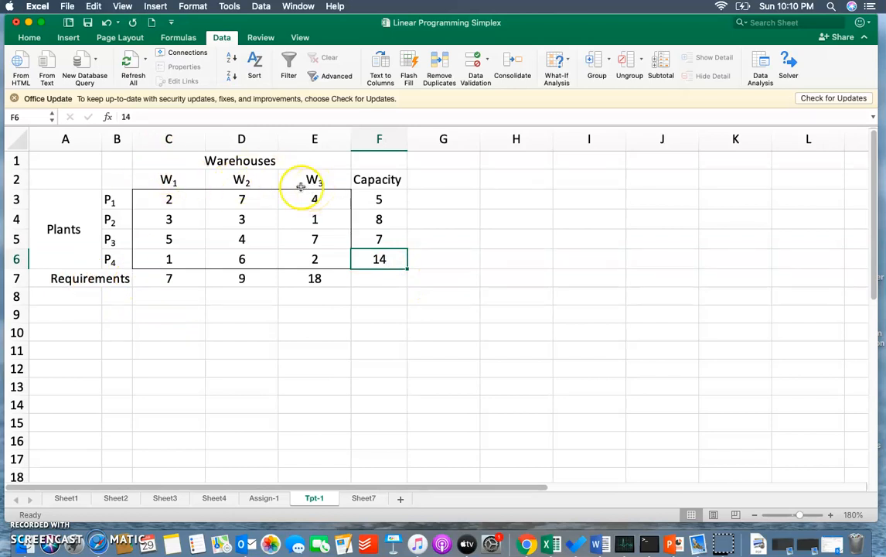
- Examine each warehouse's requirement in row 7, from W1 through W3
click(157, 280)
key(Up)
key(Up)
key(Up)
key(Right)
key(Down)
key(Down)
key(Down)
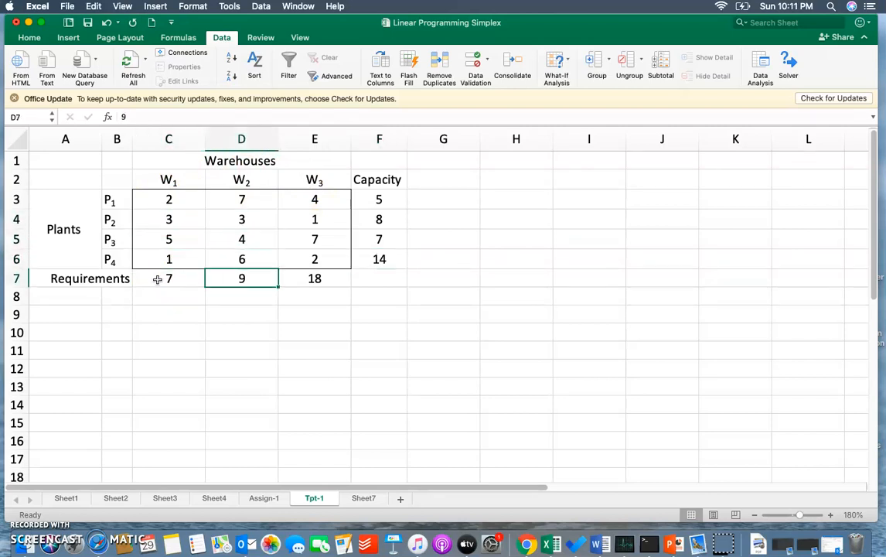
key(Right)
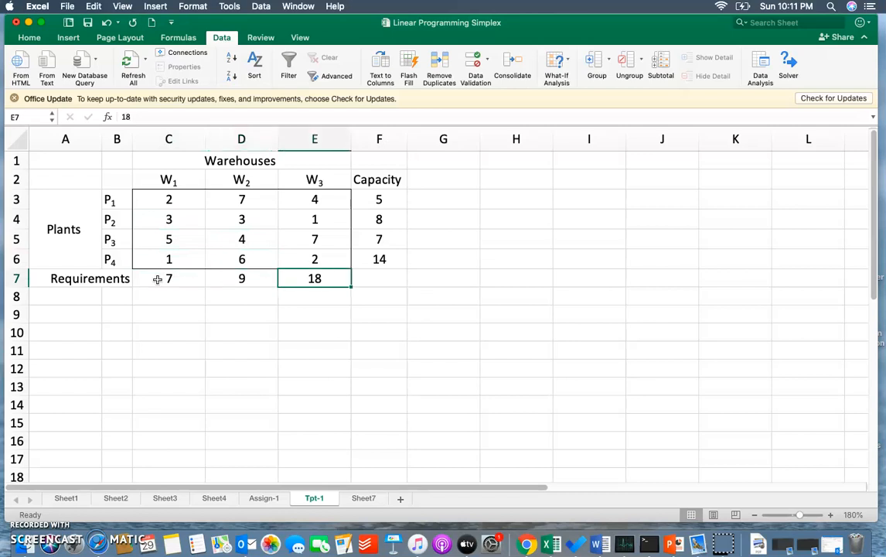
key(Right)
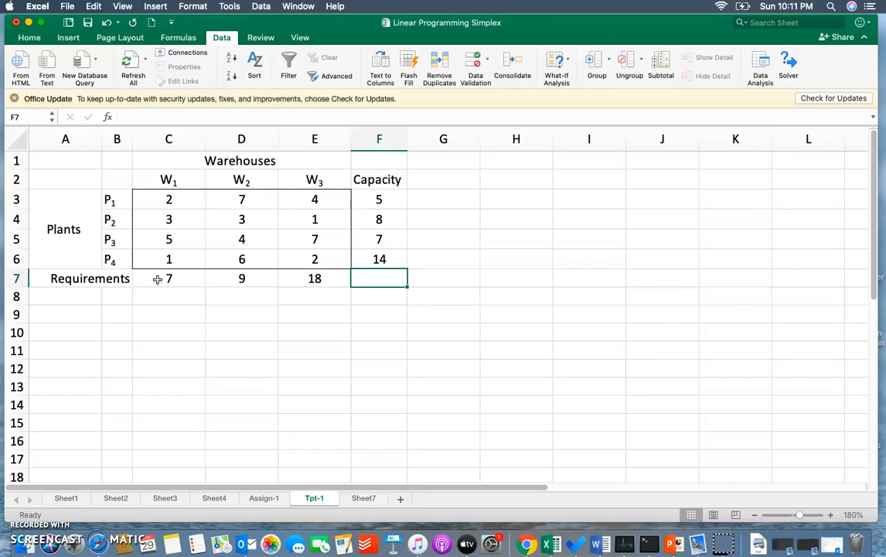
key(Left)
key(Left)
key(Left)
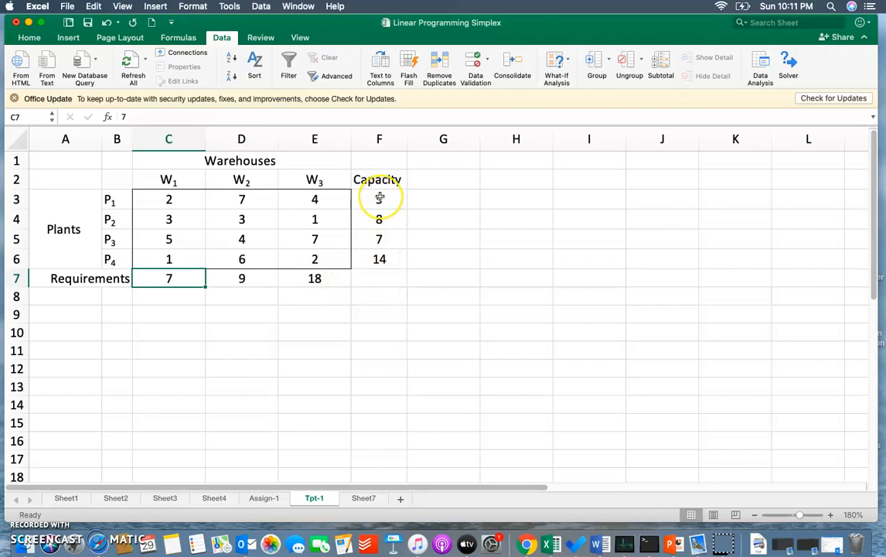
- Compare the sums of the capacities F3:F6 and the requirements C7:E7, and enter the common total 34 in F7
drag(379, 198, 385, 256)
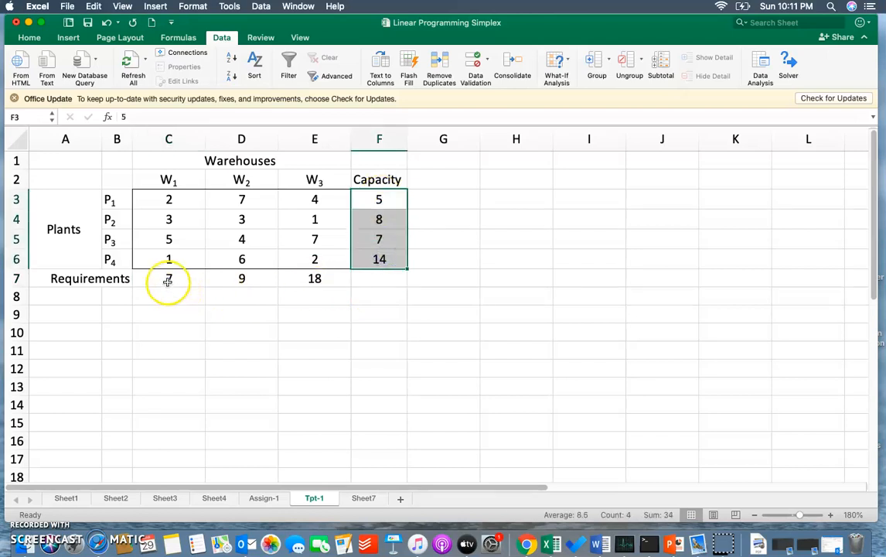
click(194, 280)
drag(193, 281, 303, 277)
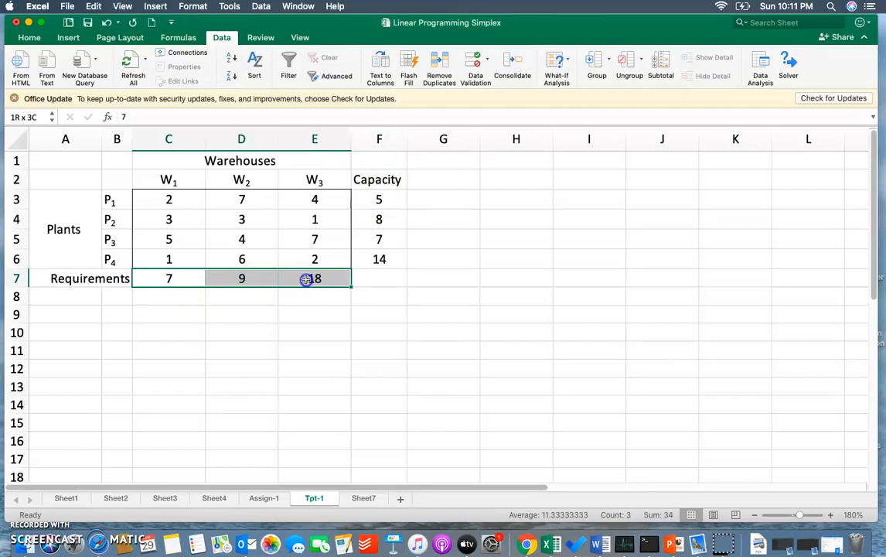
click(366, 276)
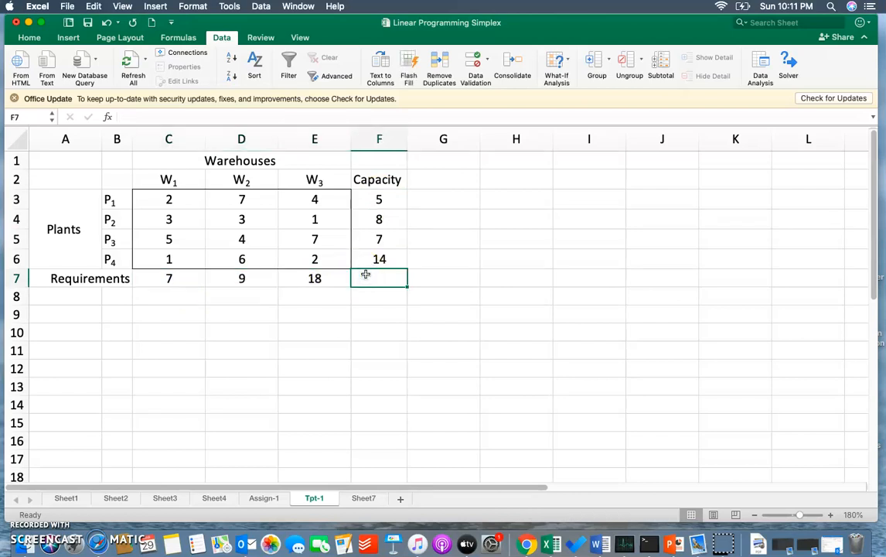
text(34)
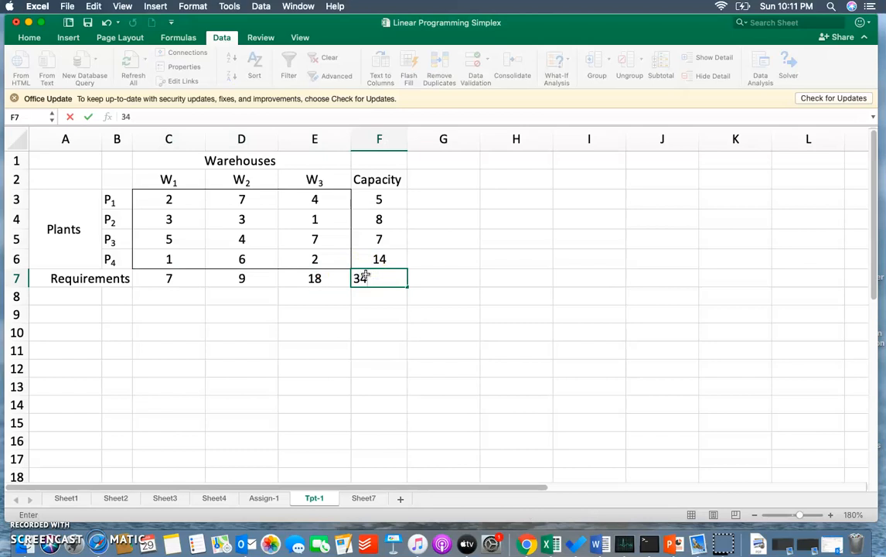
key(Tab)
key(Tab)
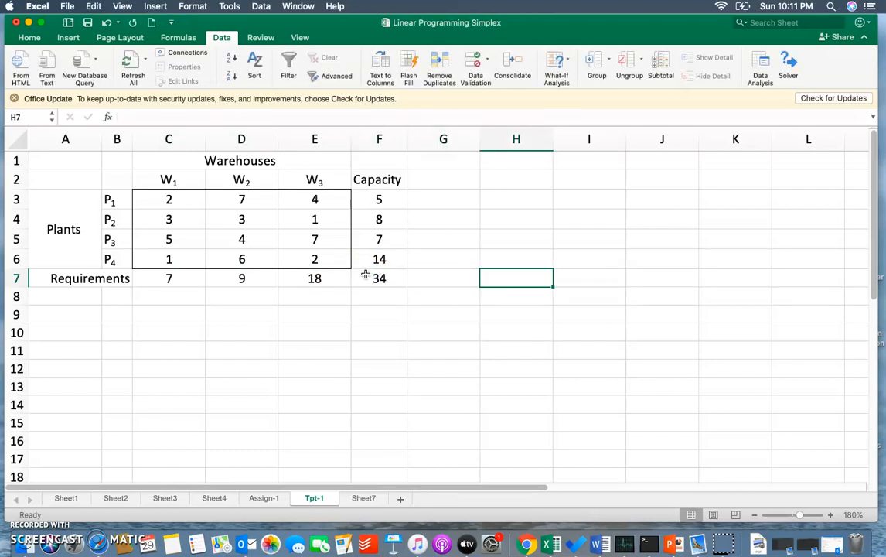
- Enter the note "Capacity = Demand" in cell H7 beside the table
text(Cap)
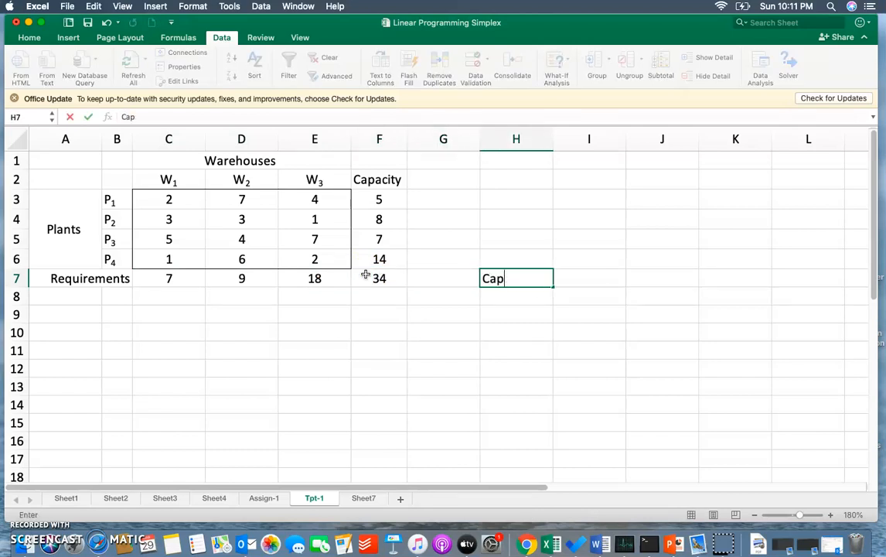
text(acity = Demand)
key(Return)
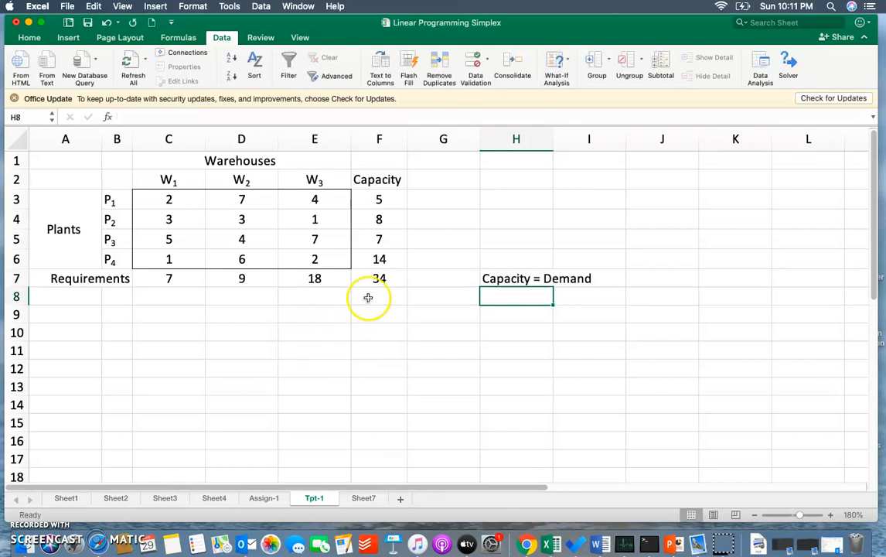
- Enter the label "Balanced" in cell J7 beside the capacity and demand note
click(377, 278)
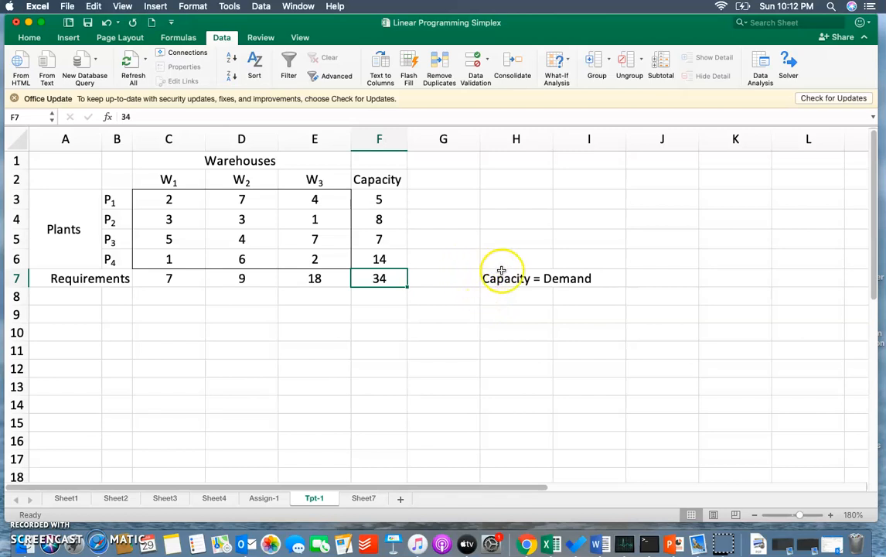
click(502, 281)
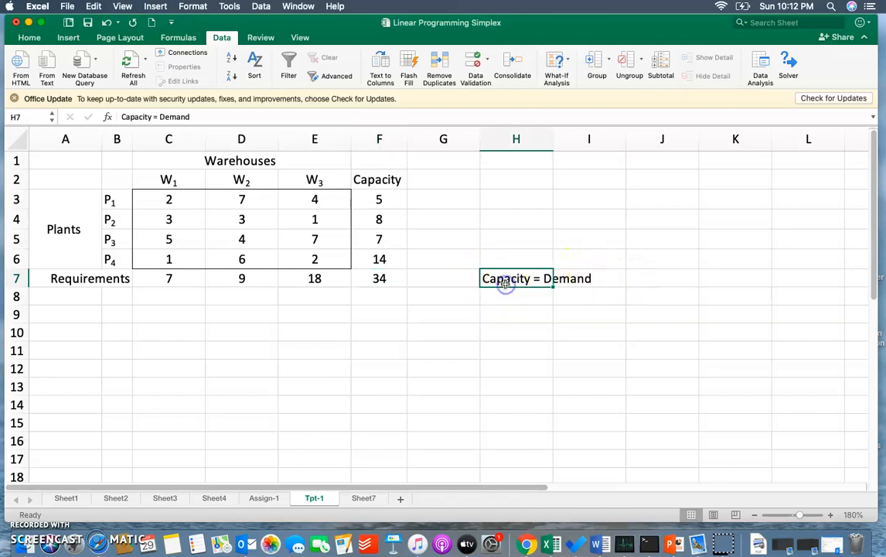
click(632, 275)
text(Bl)
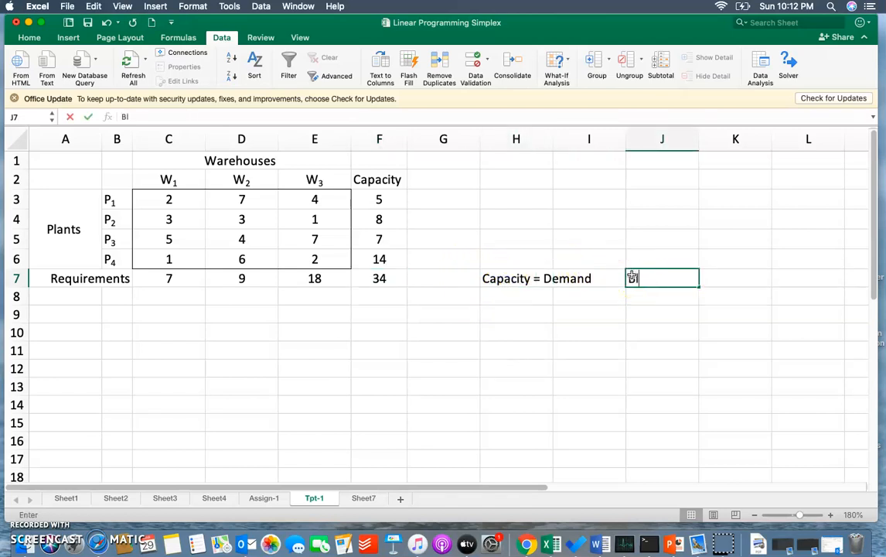
key(BackSpace)
text(Ba)
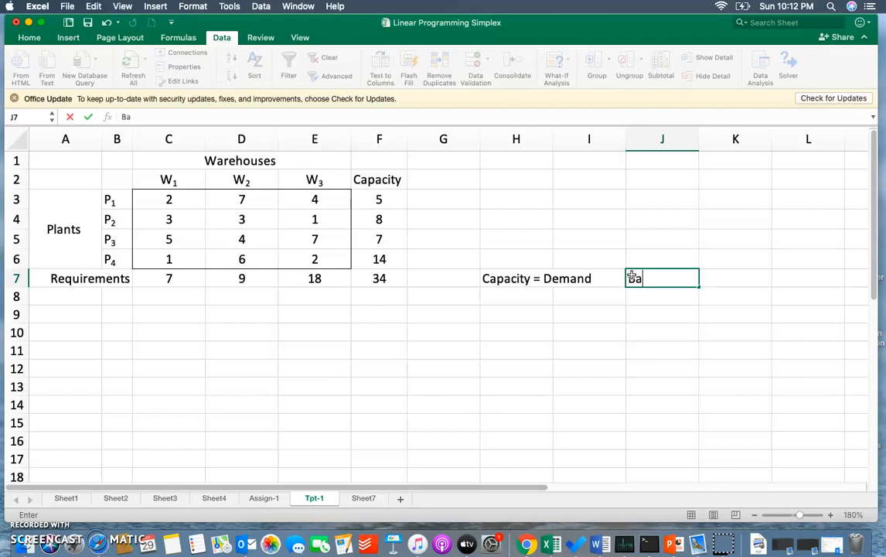
text(lanced)
key(Return)
- Examine the cost matrix C3:E6, relating the first costs to plant P1 and its warehouses
click(382, 333)
click(155, 207)
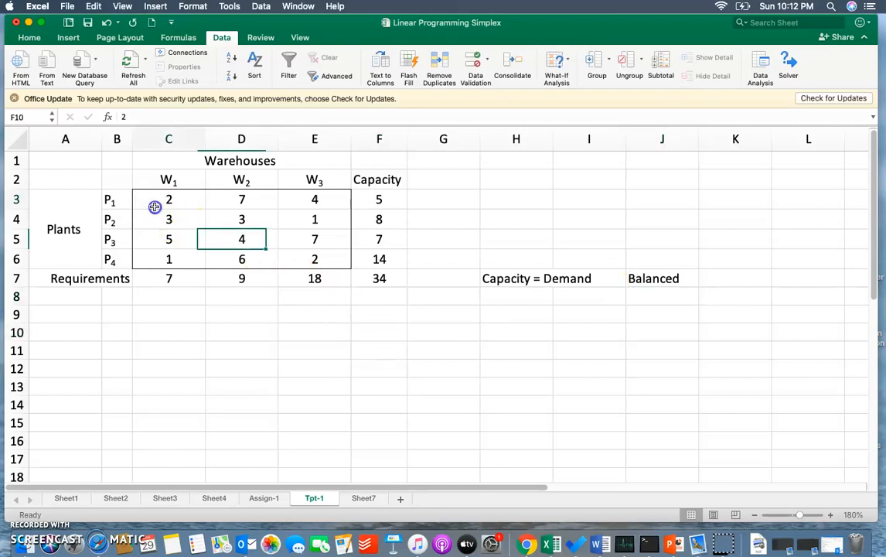
drag(155, 206, 329, 260)
click(185, 205)
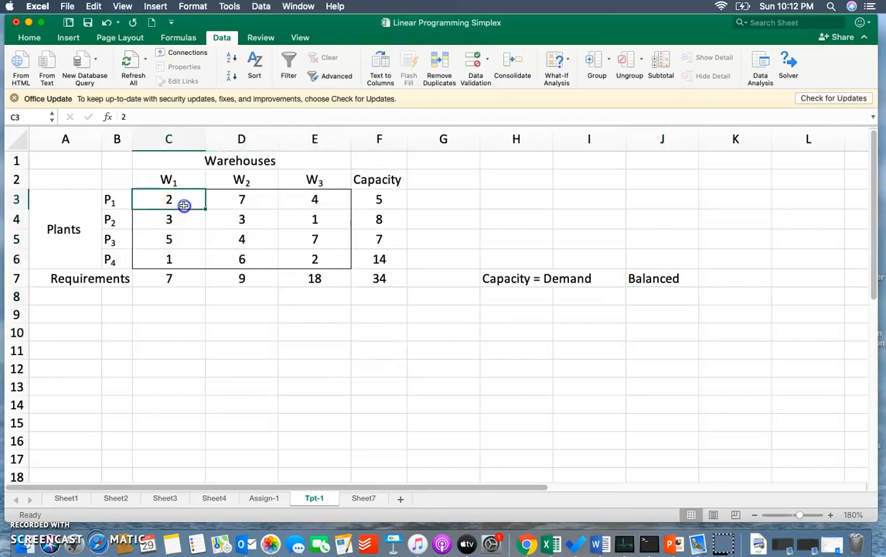
click(154, 208)
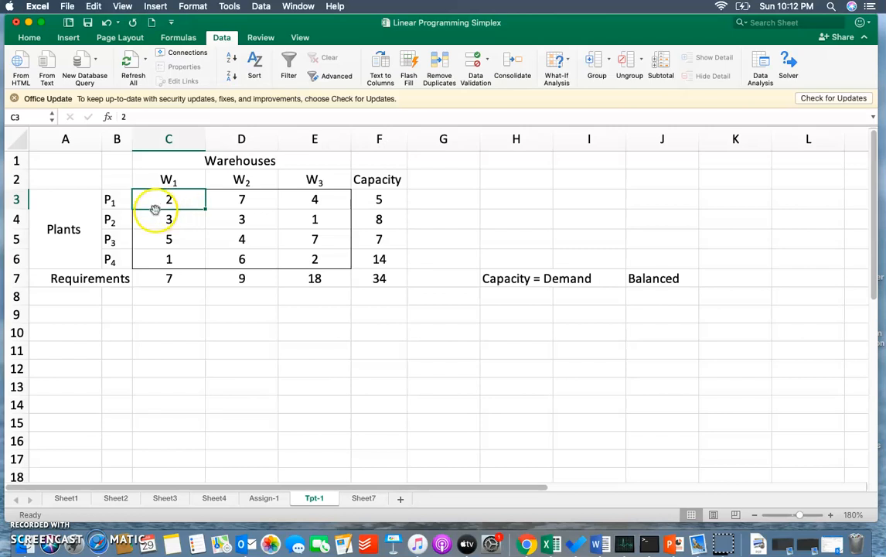
click(113, 206)
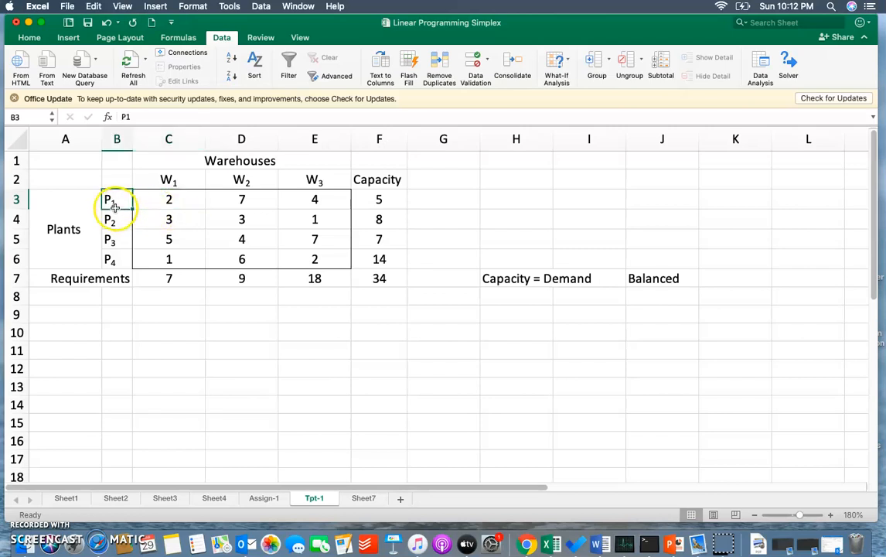
click(179, 179)
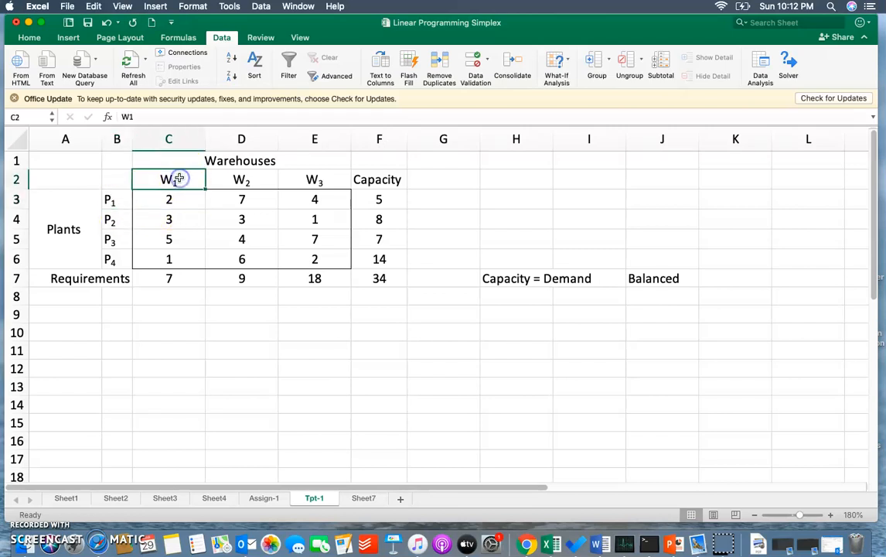
click(244, 200)
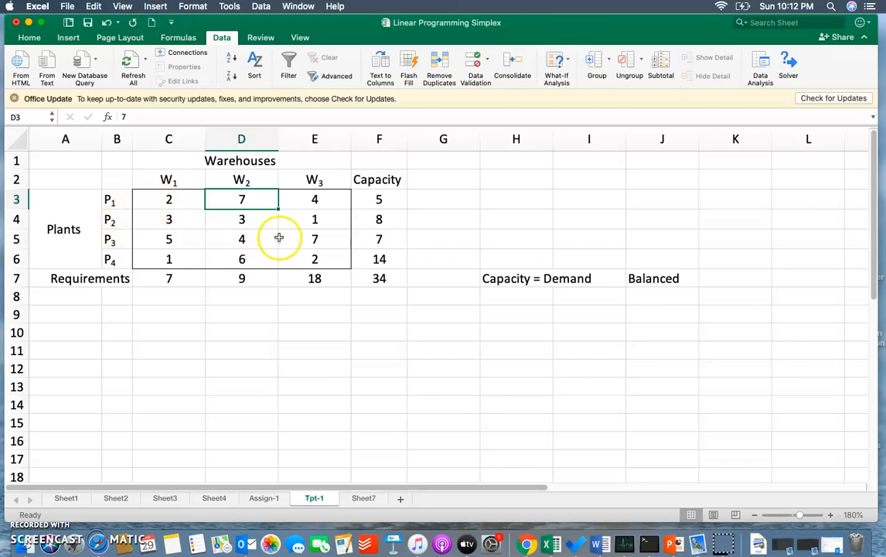
- Examine the full block of transport costs in C3:E6
drag(172, 200, 306, 256)
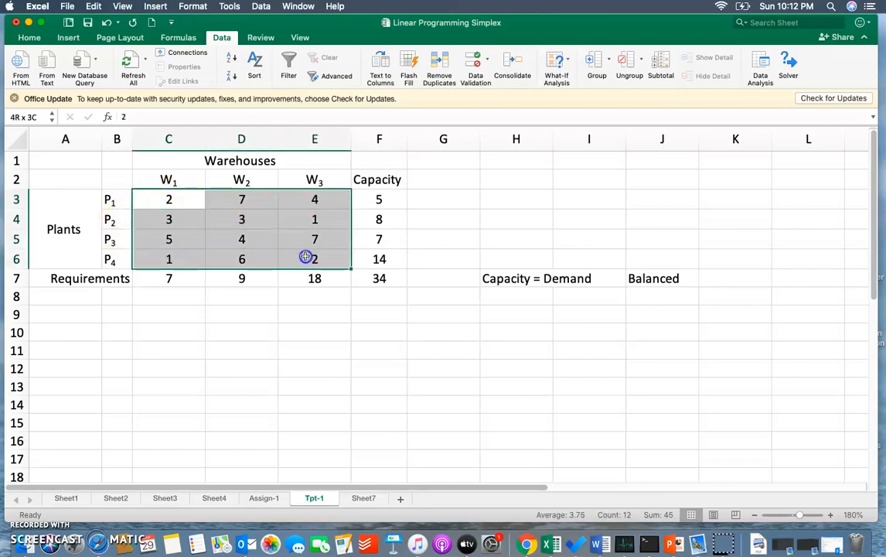
click(210, 332)
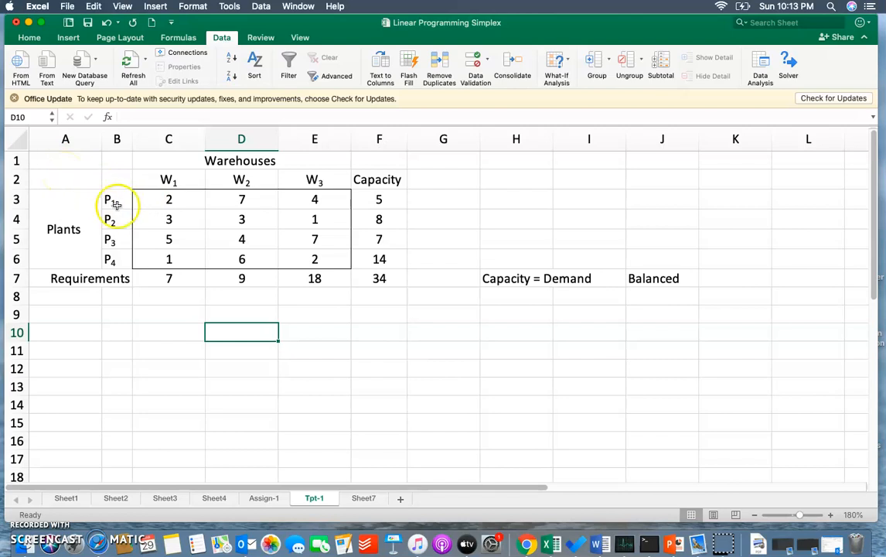
drag(139, 198, 307, 257)
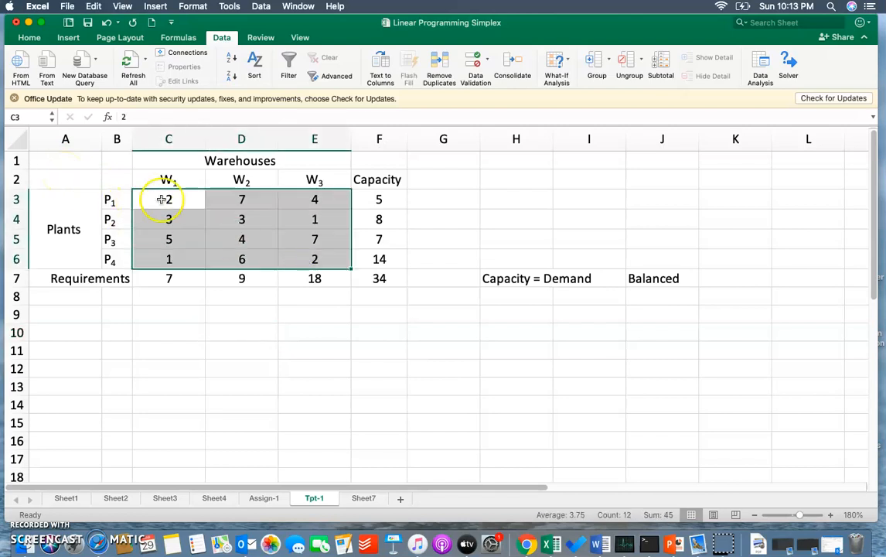
drag(81, 177, 312, 234)
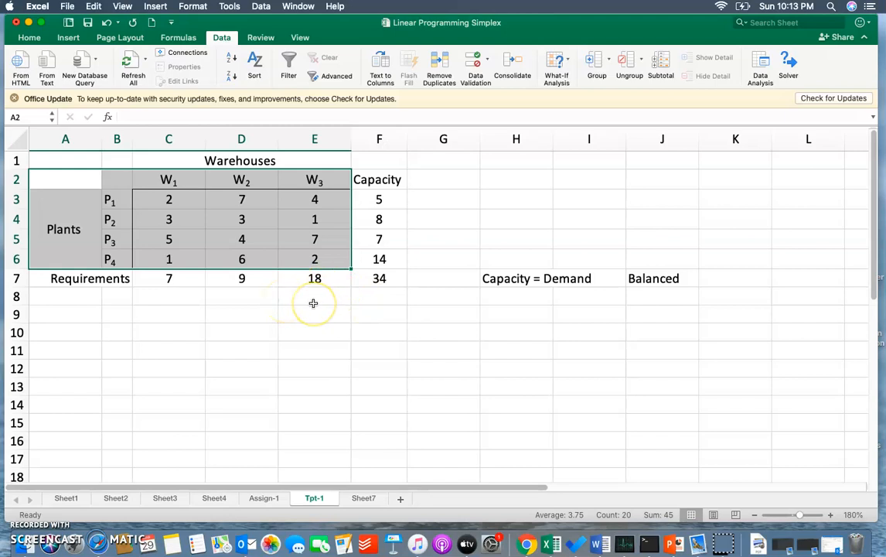
key(super+c)
click(126, 351)
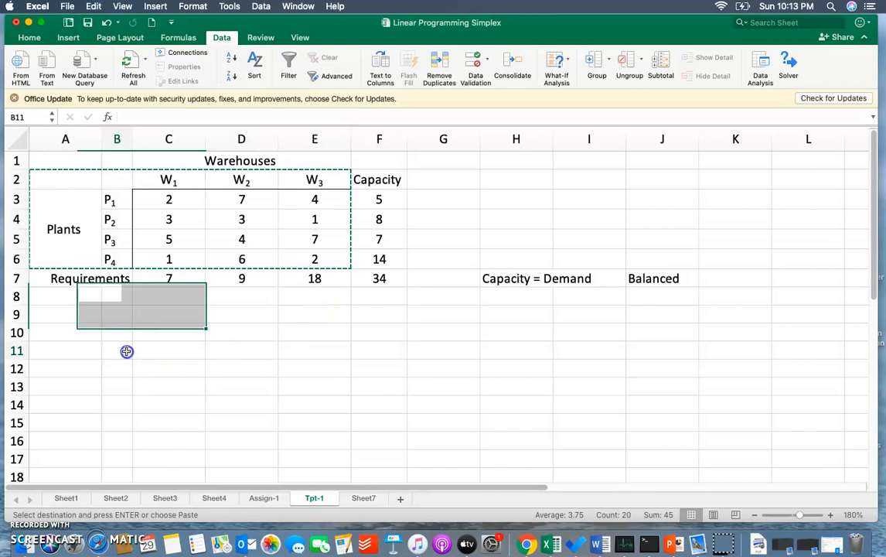
- Copy the cost matrix C3:E6 with its border to the block starting at C12
click(183, 203)
drag(183, 203, 337, 264)
key(super+c)
click(192, 371)
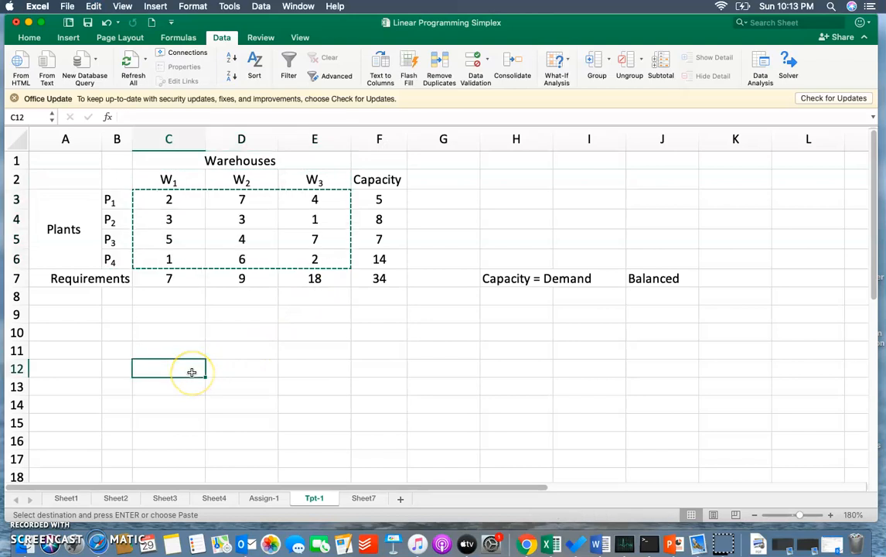
key(super+v)
scroll(398, 359, down, 3)
scroll(398, 358, up, 3)
drag(173, 370, 320, 422)
- Clear the costs from the original matrix C3:E6, keeping its outline
drag(186, 194, 315, 256)
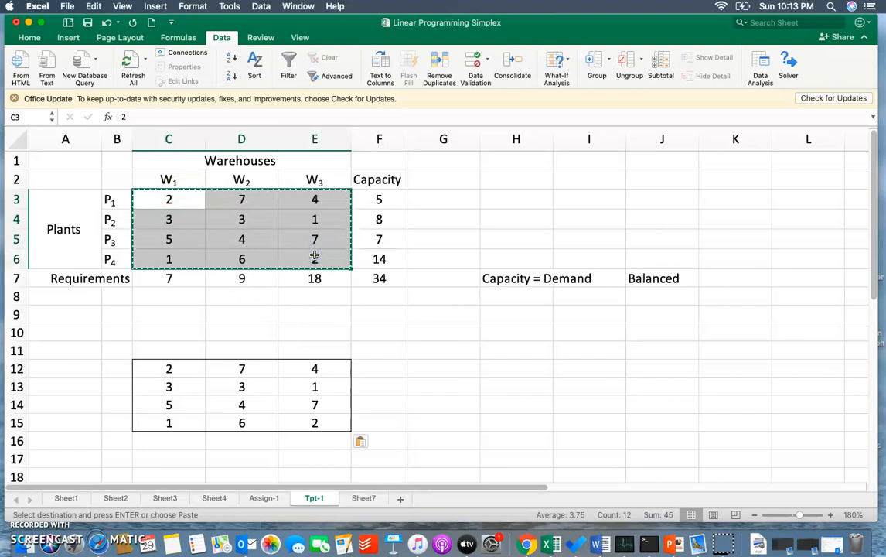
key(Delete)
click(382, 330)
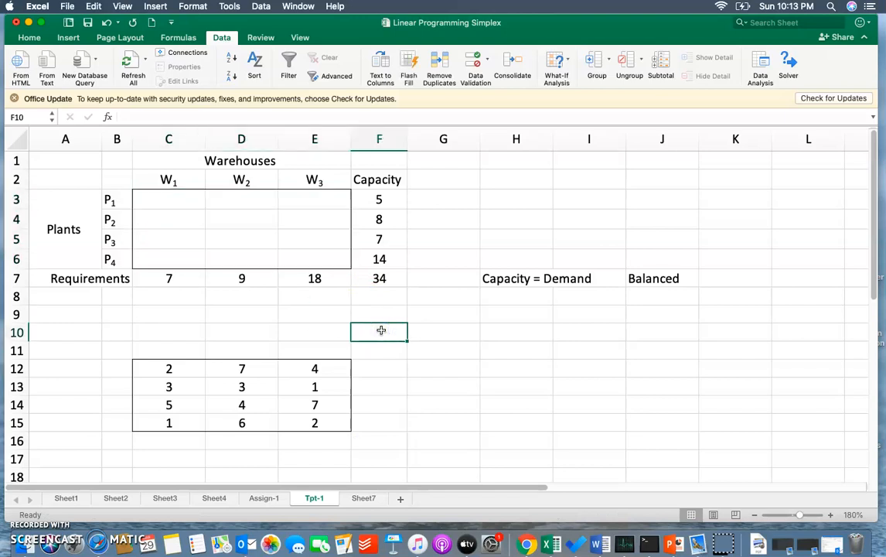
- Compare the empty allocation cells C3:E6 with the copied cost matrix C12:E15
drag(177, 200, 333, 253)
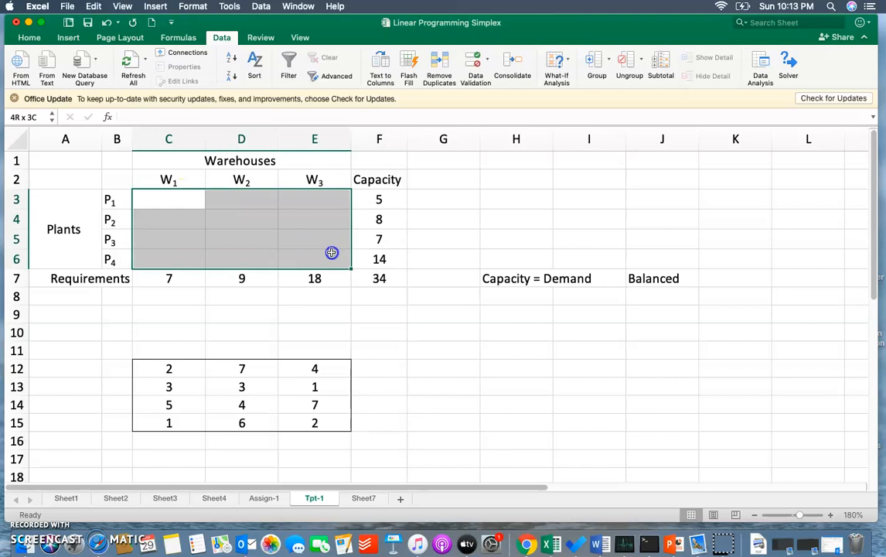
drag(332, 252, 332, 253)
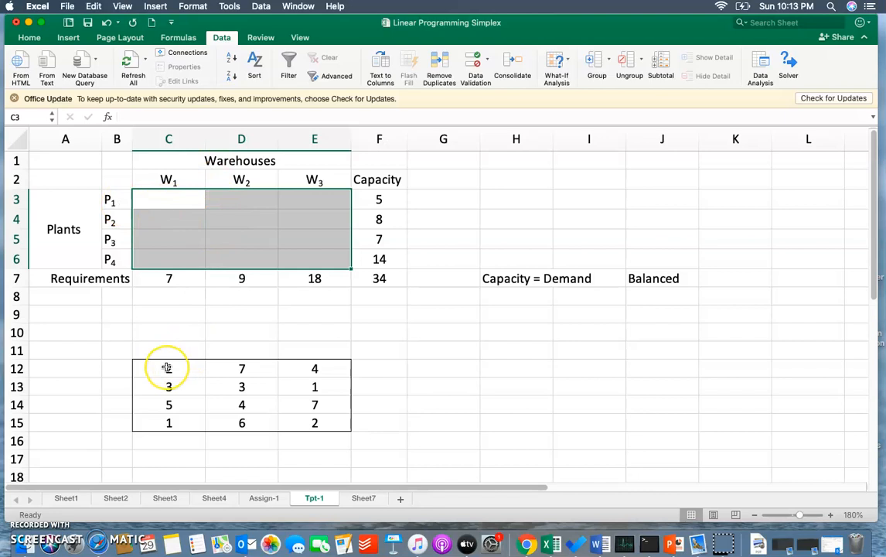
drag(167, 368, 311, 421)
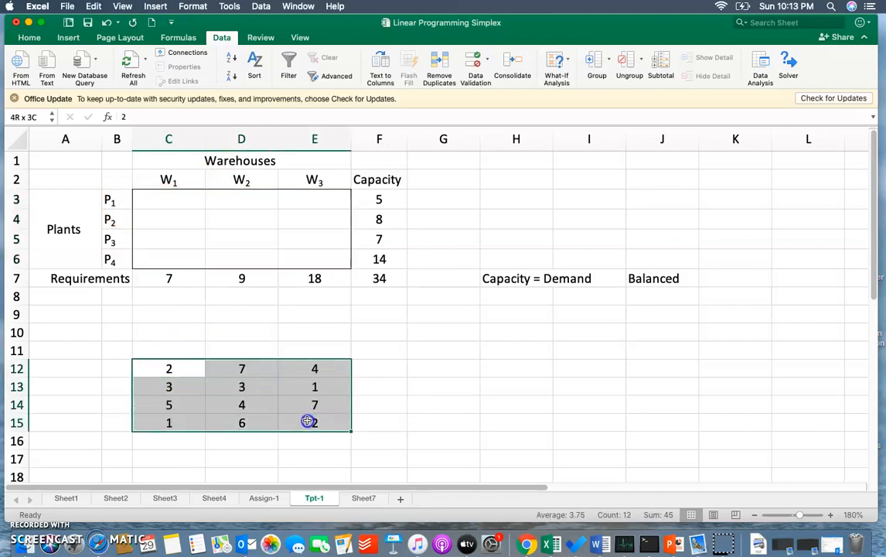
drag(160, 195, 311, 252)
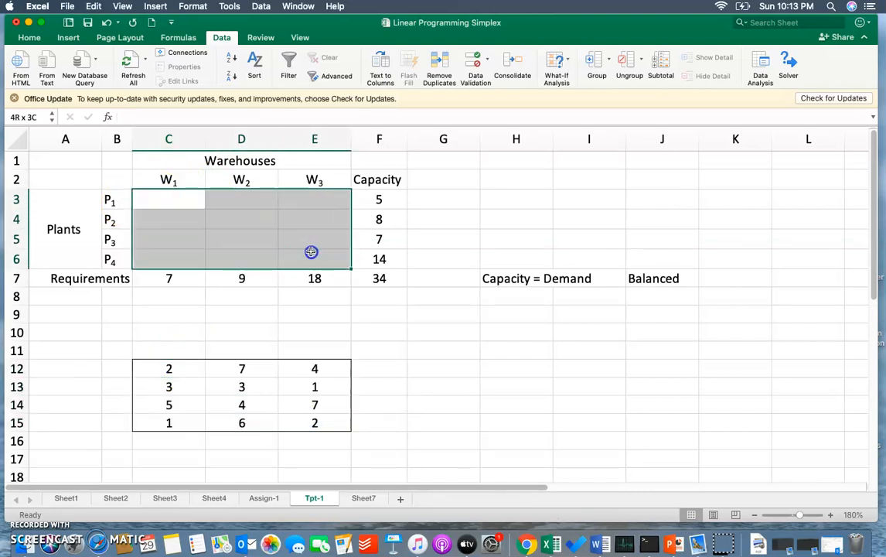
drag(159, 365, 316, 418)
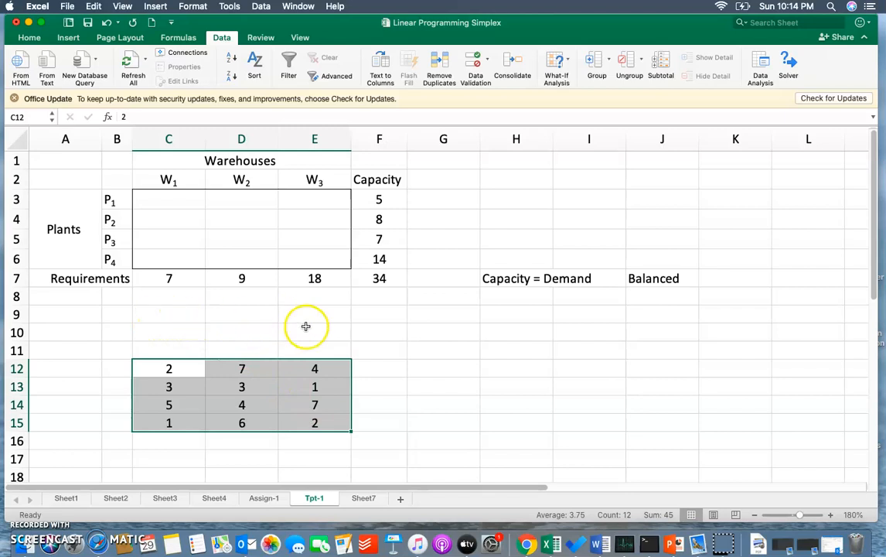
- Enter the label "Tpt Cost" in cell G10
click(458, 333)
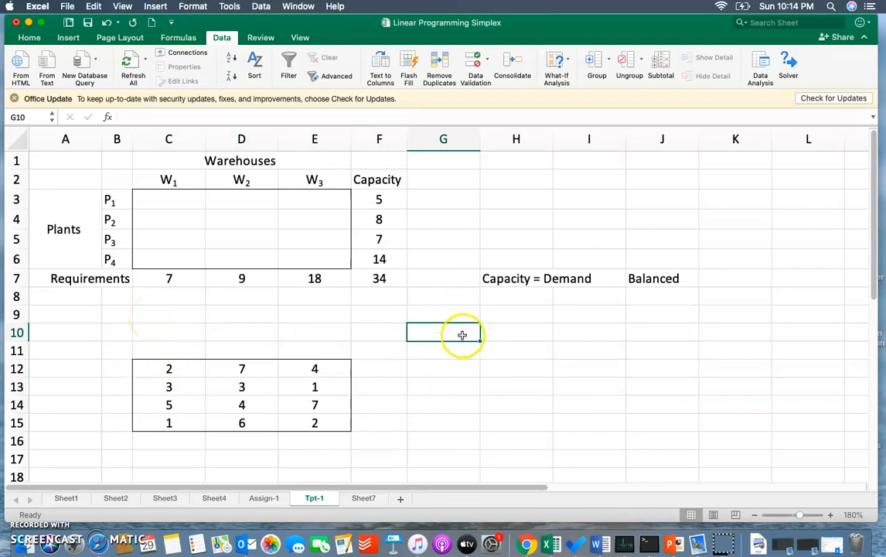
text(Traspo)
key(BackSpace)
key(BackSpace)
key(BackSpace)
text(pt Cost)
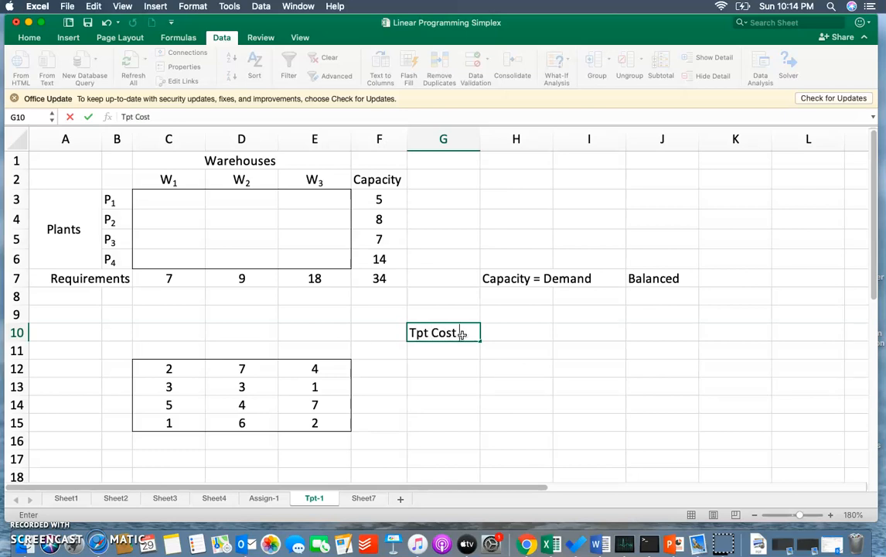
key(Tab)
- Calculate the total transport cost in H10 with the formula =SUMPRODUCT(C3:E6,C12:E15)
text(=)
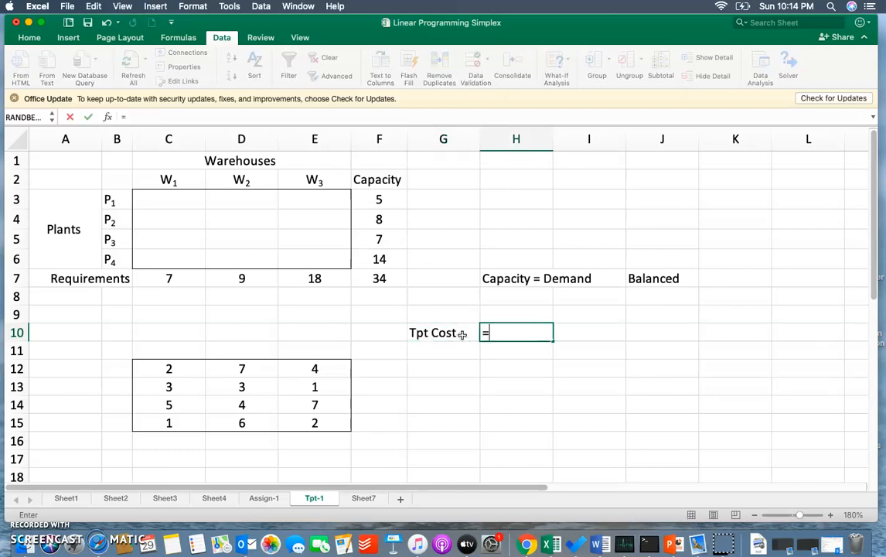
text(sum)
key(Tab)
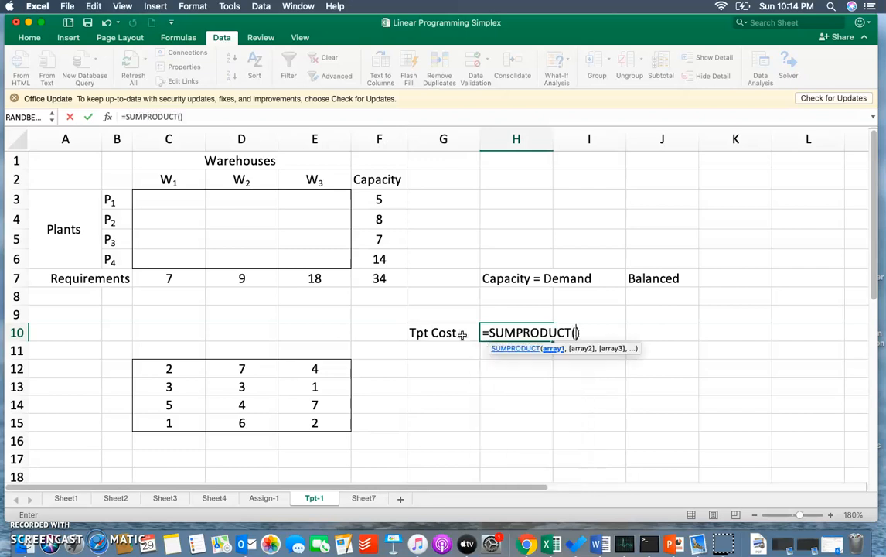
drag(144, 193, 330, 260)
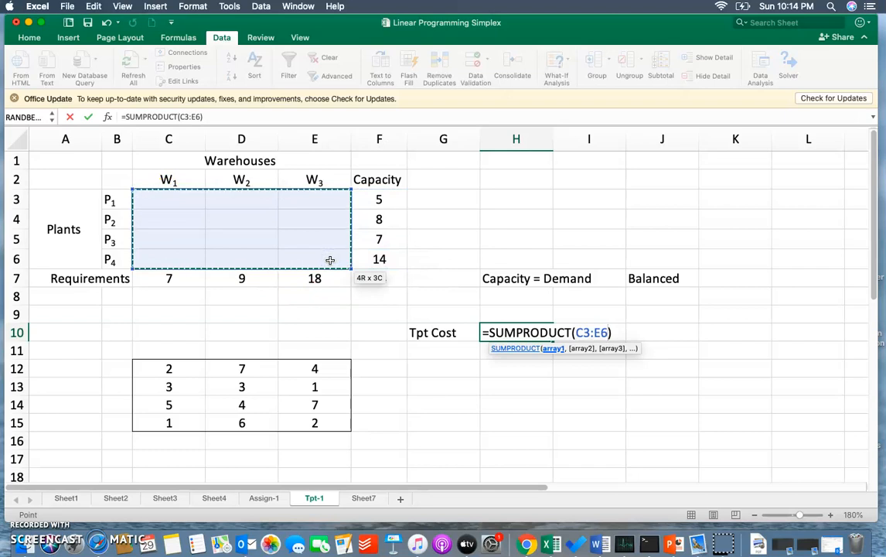
text(,)
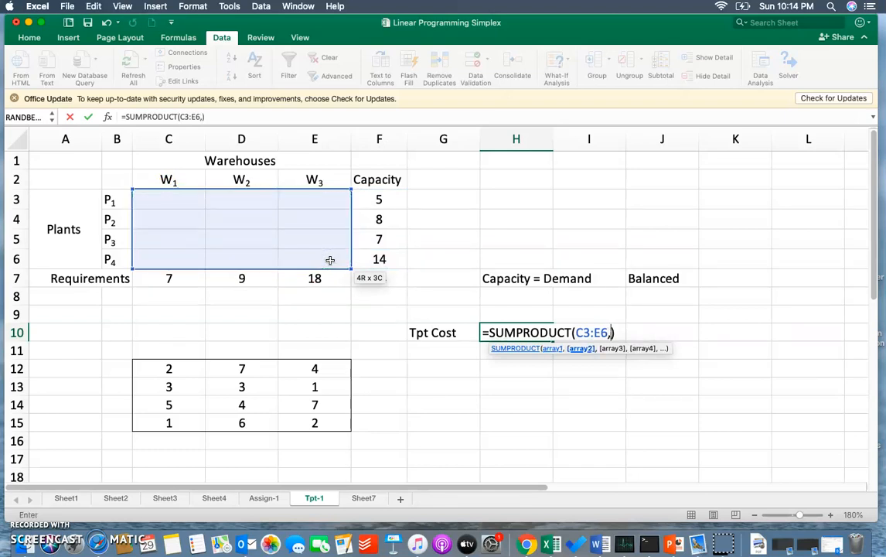
drag(175, 368, 299, 416)
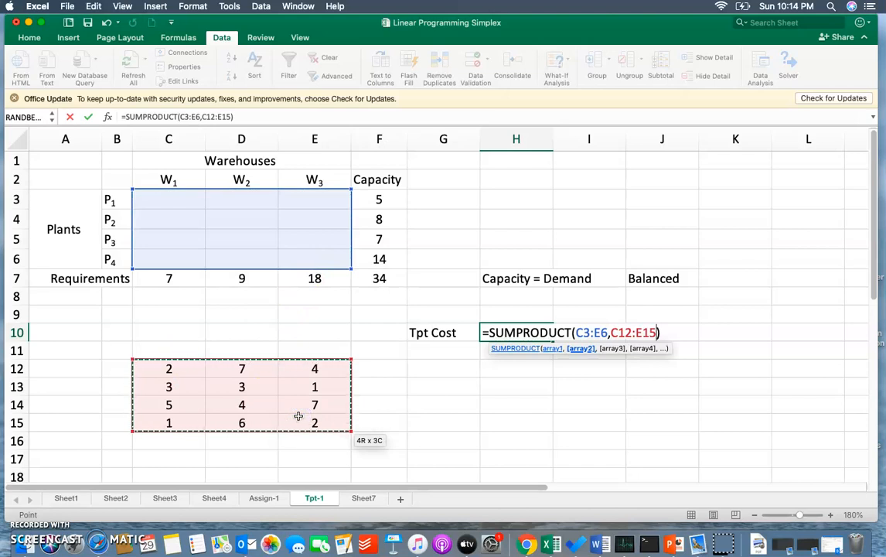
drag(298, 417, 299, 417)
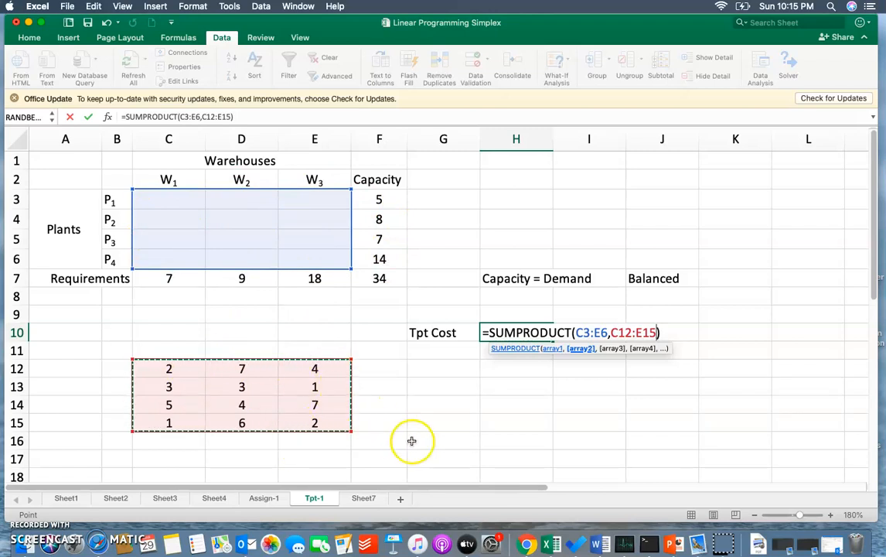
key(Return)
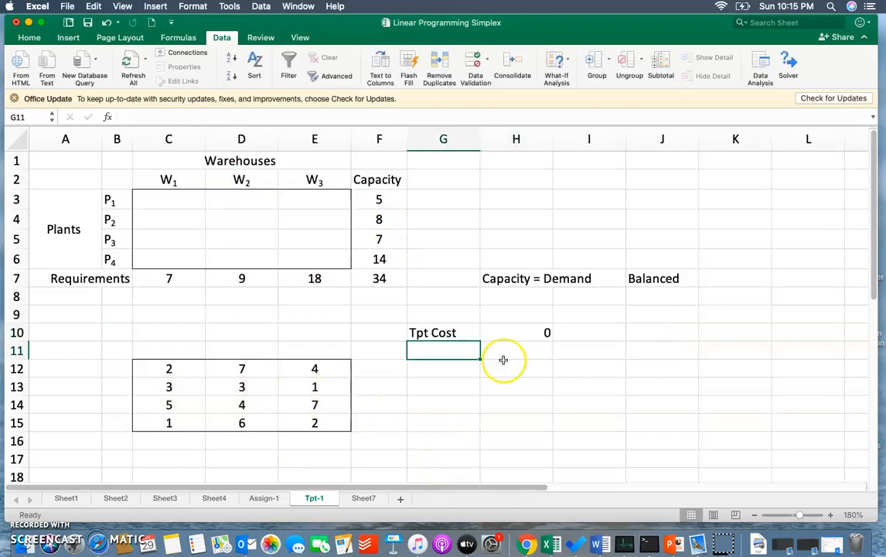
- Highlight the transport cost cell H10 with a yellow fill
click(513, 333)
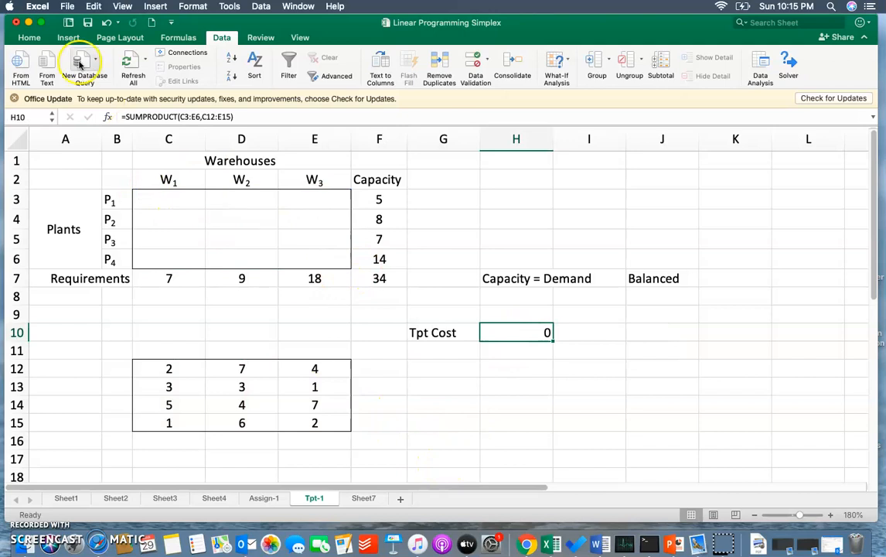
click(31, 40)
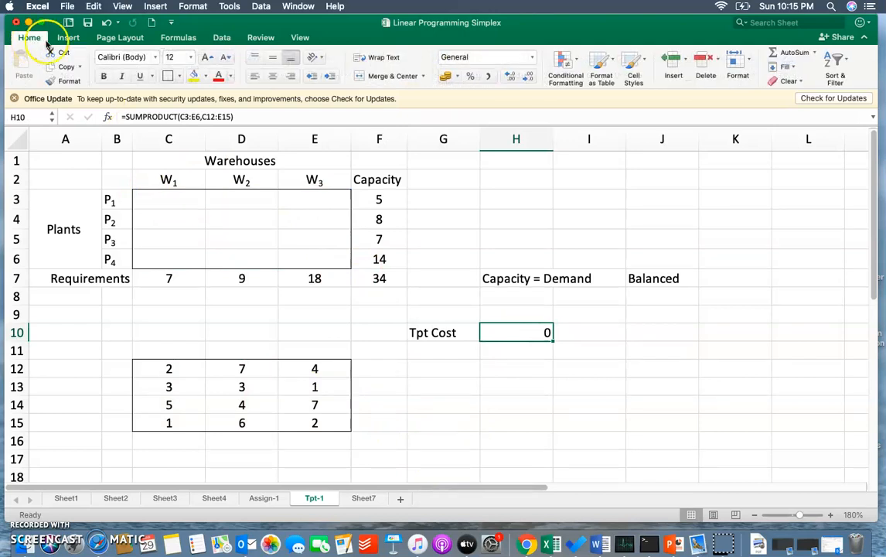
click(194, 80)
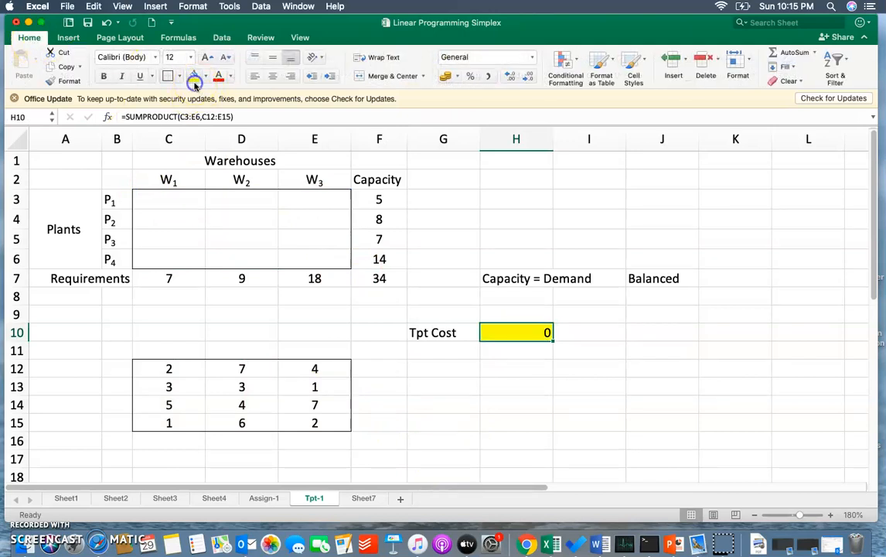
- Enter the formula =SUM(C3:E3) in G3 to total plant P1's allocations beside its capacity
click(396, 300)
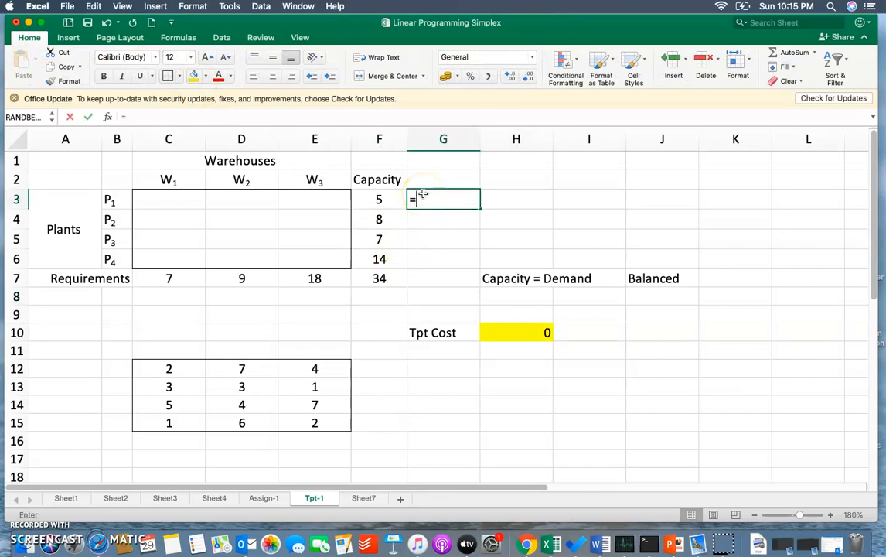
text(sum)
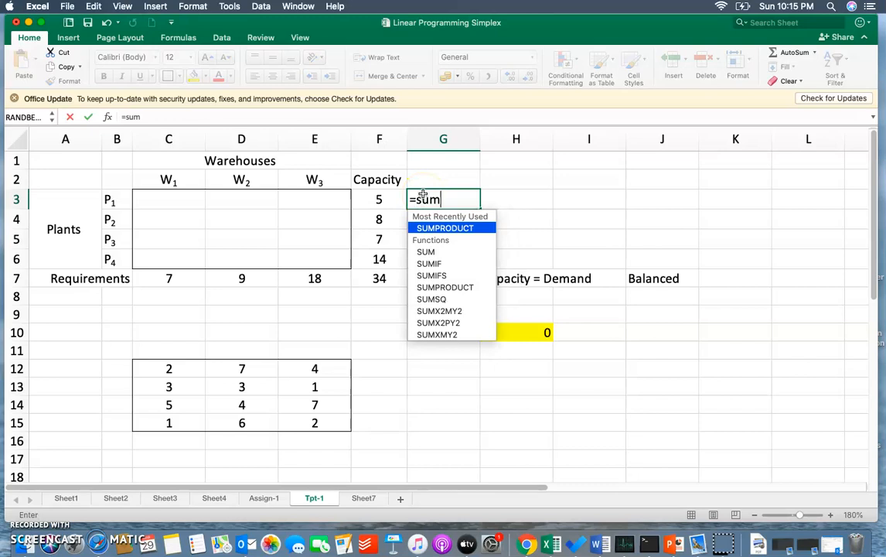
key(Tab)
key(BackSpace)
key(BackSpace)
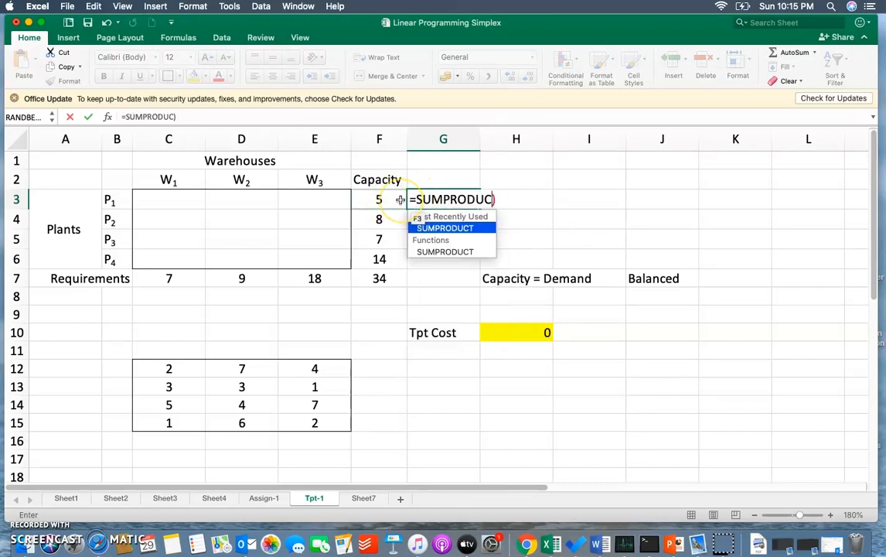
key(BackSpace)
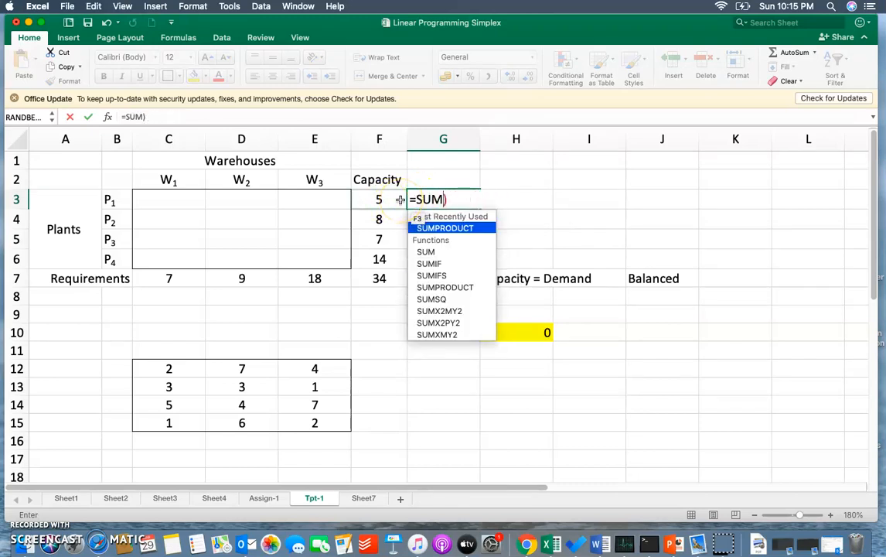
text(()
drag(165, 202, 330, 194)
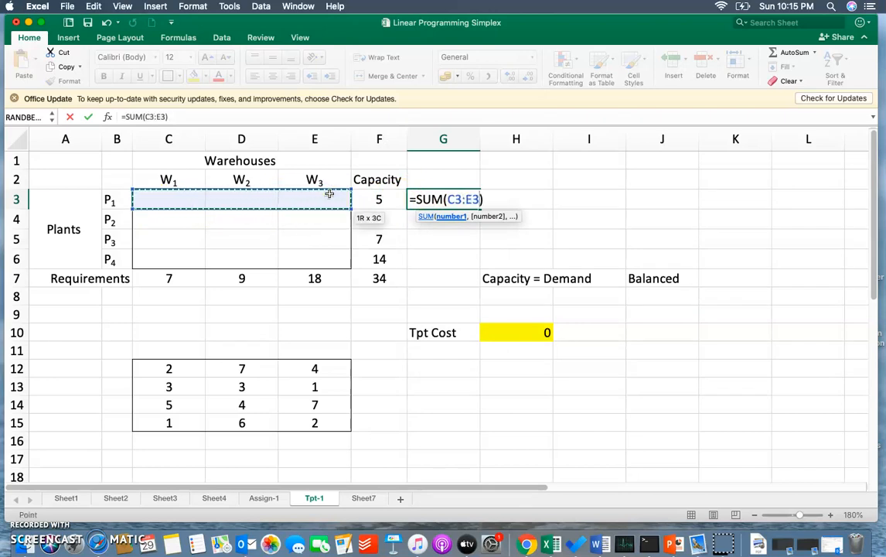
key(Return)
- Fill the row-sum formula from G3 down to G6, clearing the extra copy in G7
click(466, 199)
drag(479, 206, 475, 283)
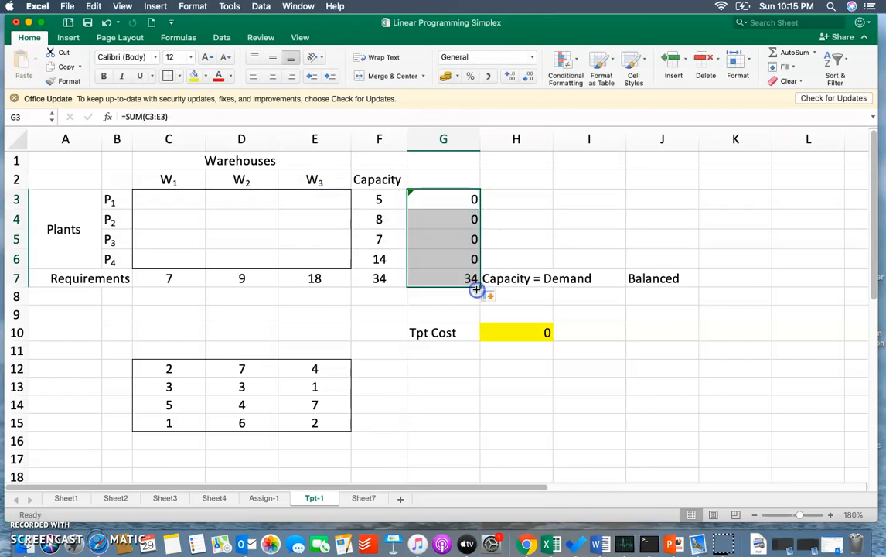
click(436, 279)
key(Delete)
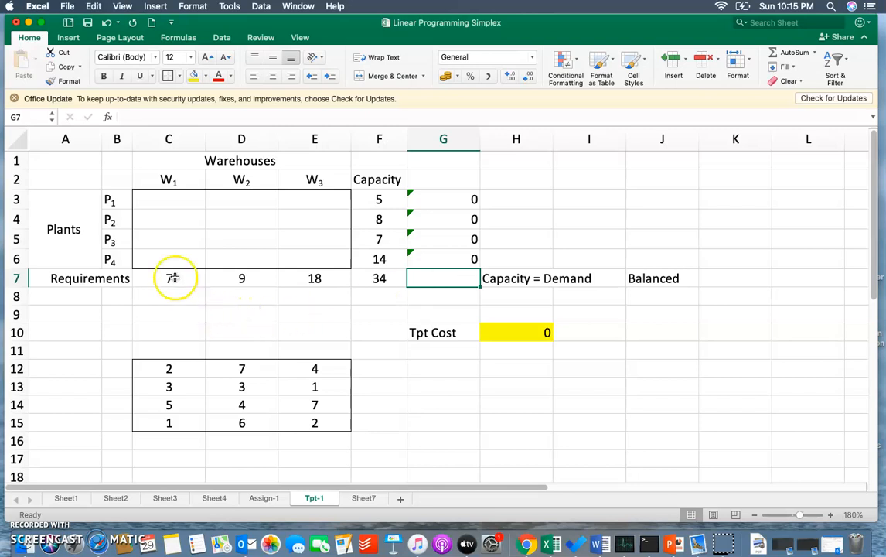
- Enter =SUM(C3:C6) in C8 to total warehouse W1's allocations and fill the formula across to E8
click(147, 300)
text(=su)
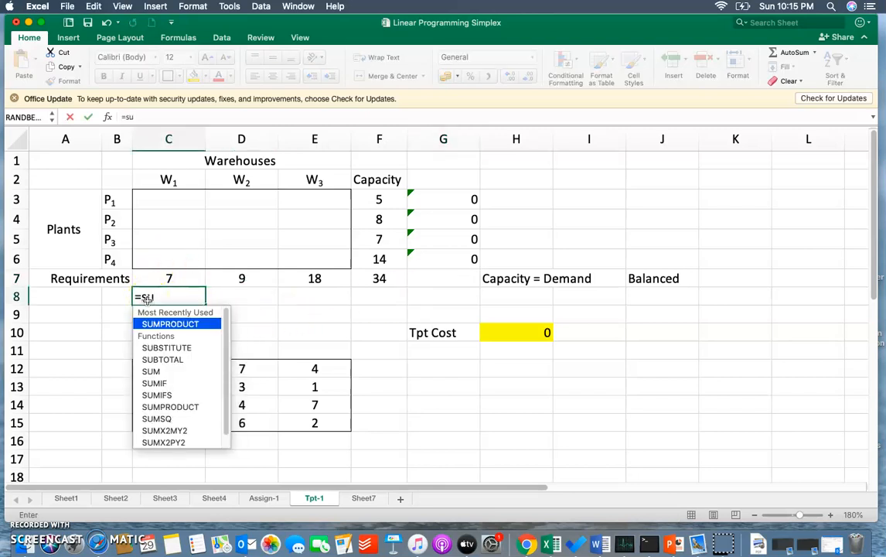
text(m)
key(Tab)
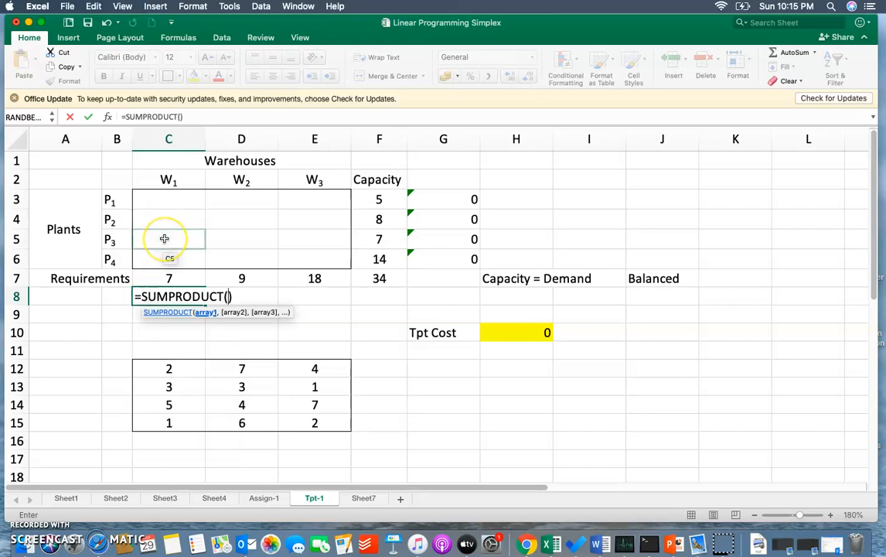
key(BackSpace)
key(BackSpace)
key(BackSpace)
key(BackSpace)
key(BackSpace)
key(BackSpace)
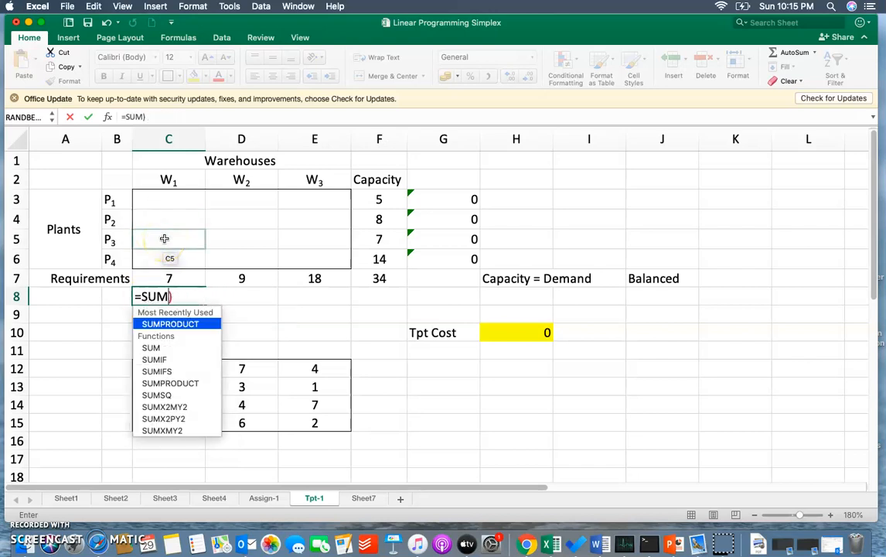
text(()
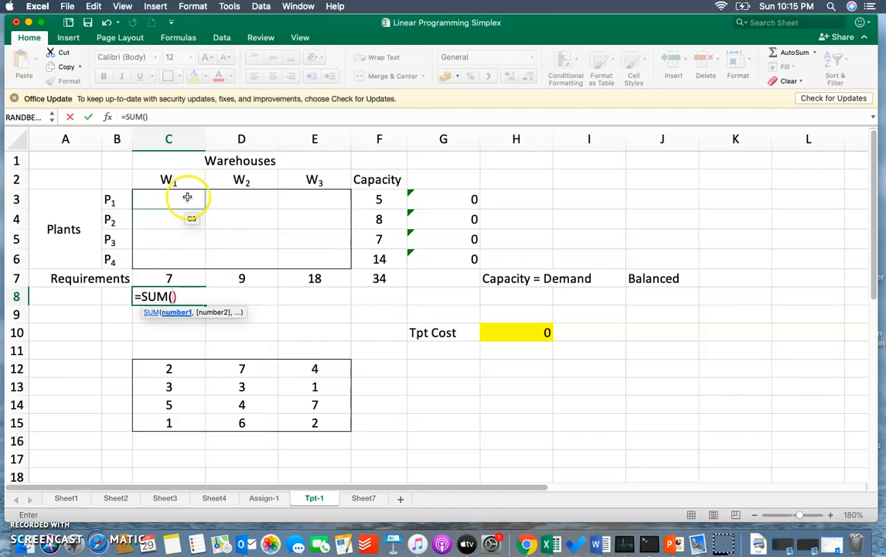
drag(188, 197, 187, 261)
key(Return)
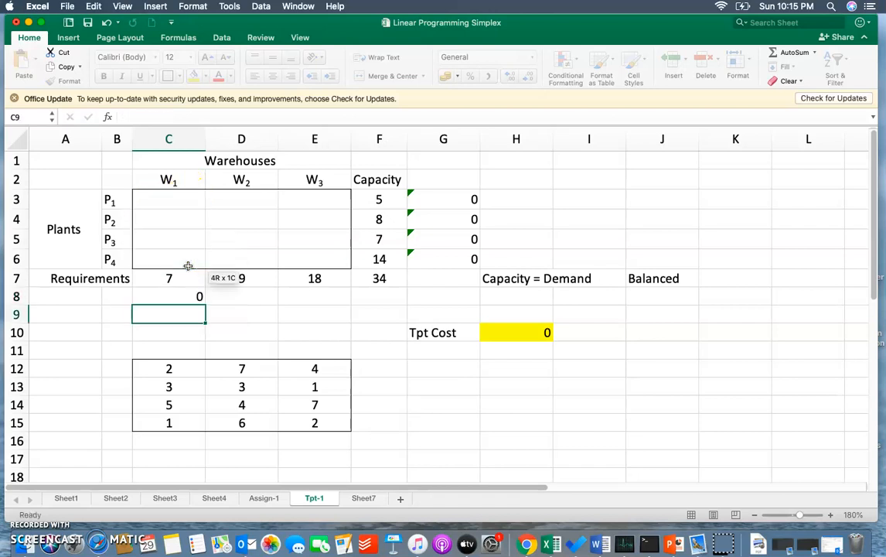
click(188, 295)
drag(205, 303, 343, 298)
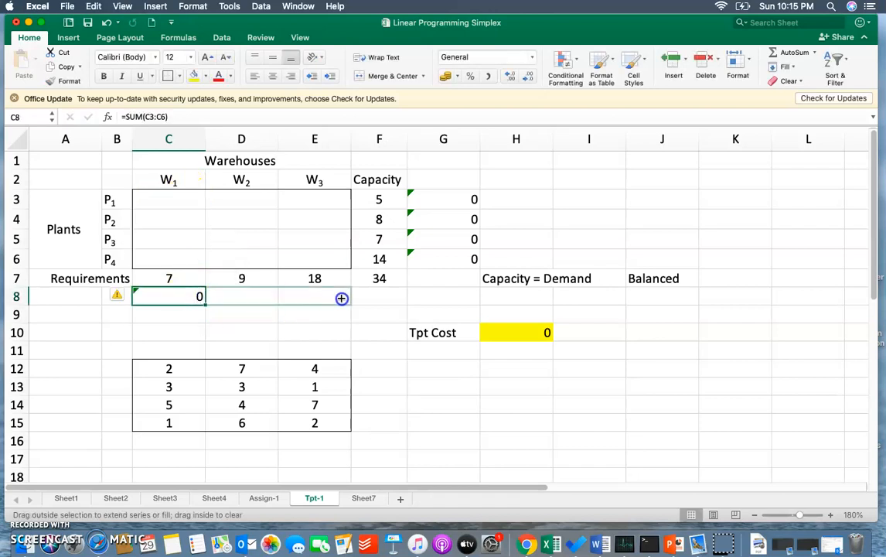
- Centre the warehouse totals in C8:E8 and the plant totals in G3:G6
click(272, 75)
drag(451, 198, 447, 258)
click(272, 75)
click(523, 223)
right_click(502, 369)
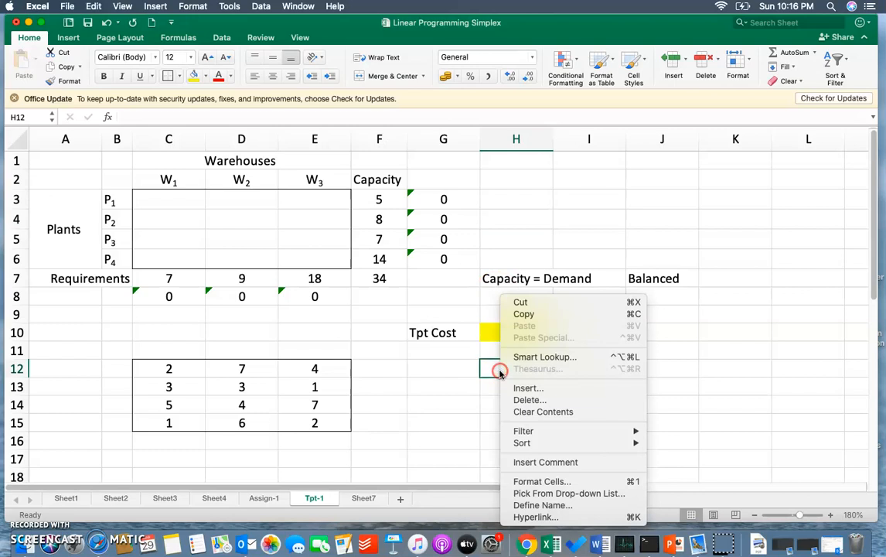
click(418, 376)
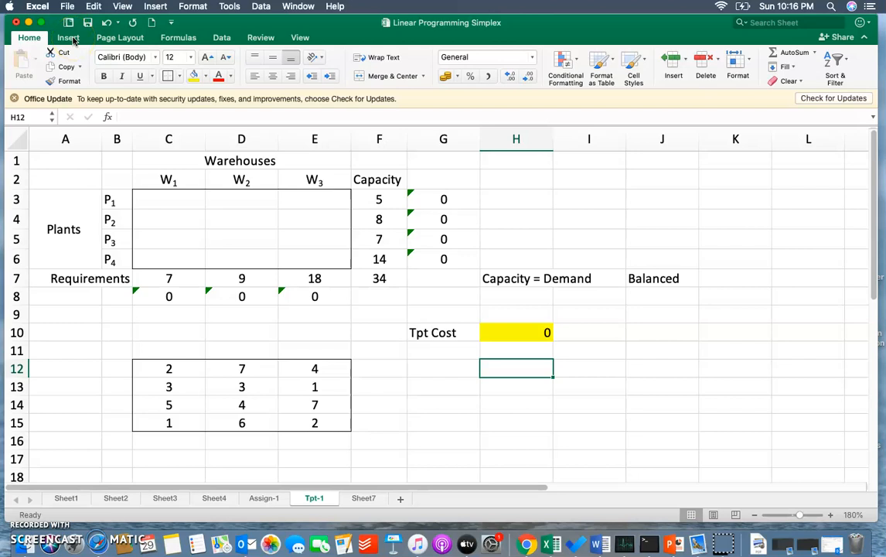
- Set up Solver to minimise the transport cost in H10 by changing the allocation cells C3:E6
click(222, 38)
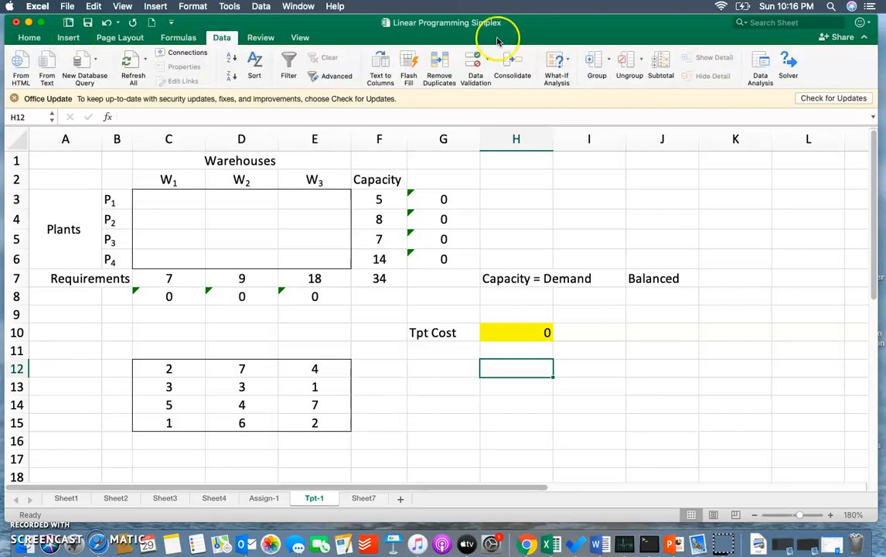
click(788, 69)
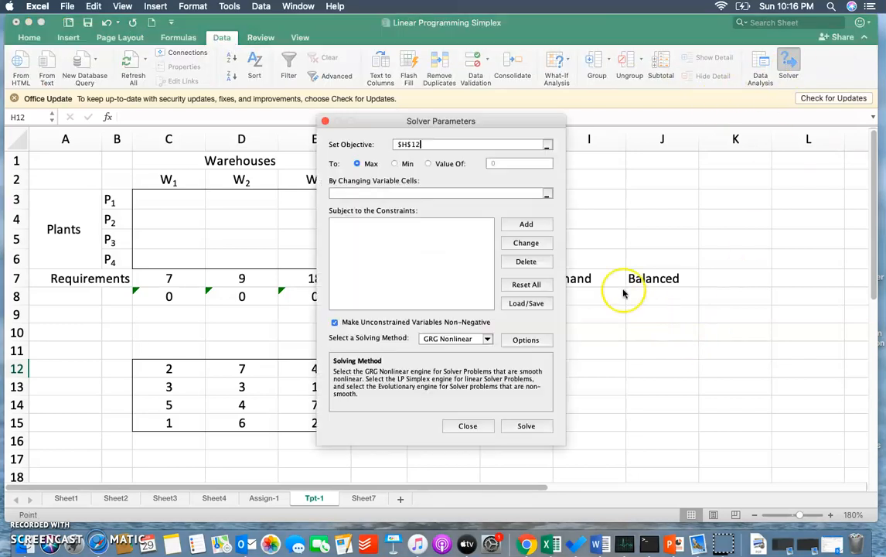
drag(474, 122, 646, 153)
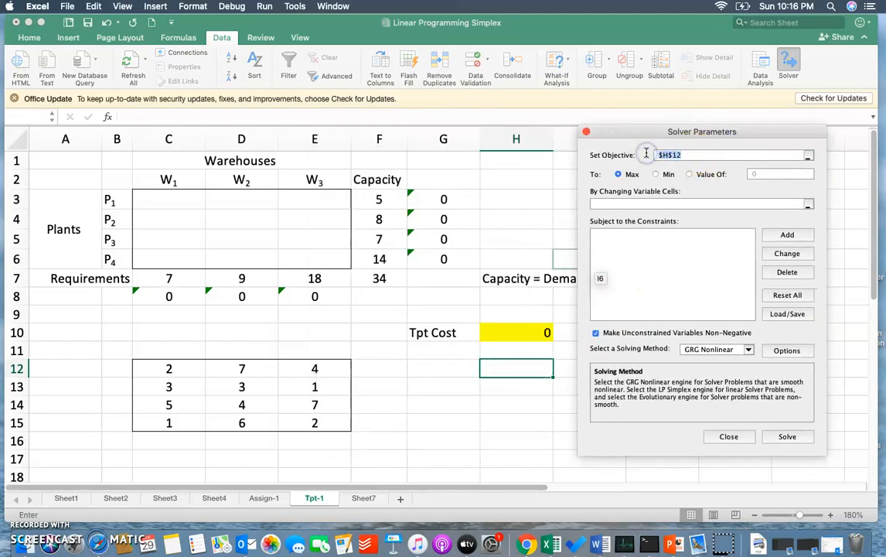
click(514, 329)
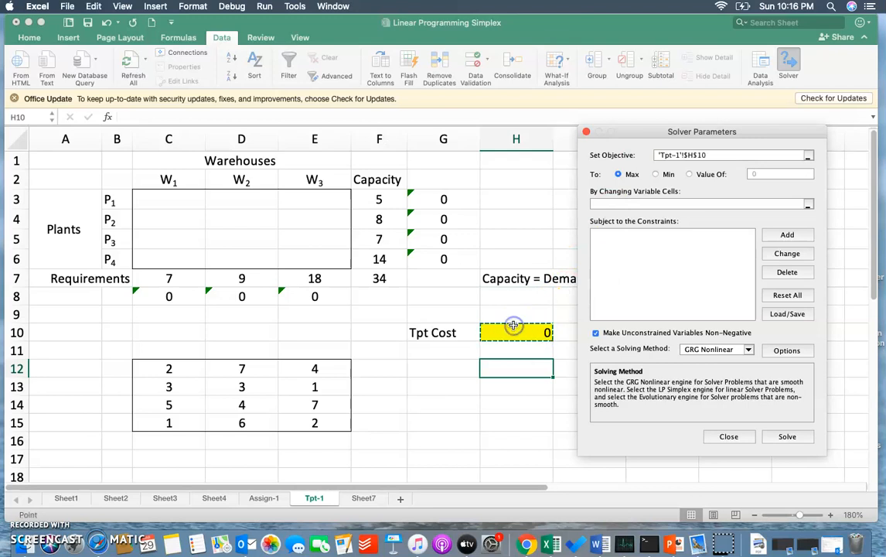
click(655, 174)
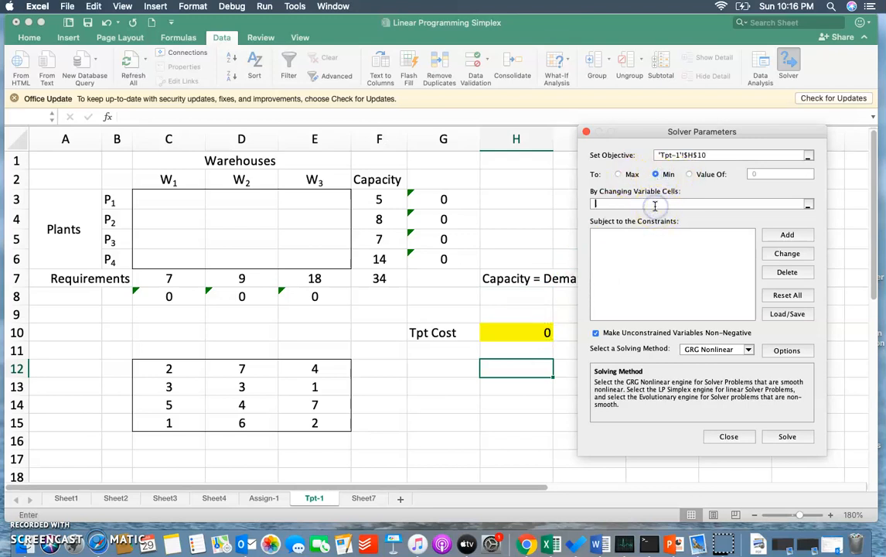
drag(177, 198, 331, 255)
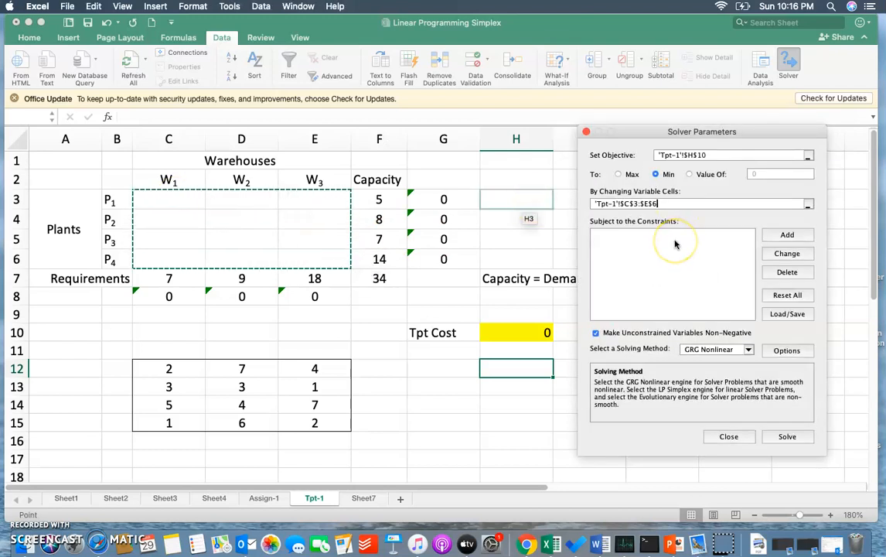
- Add the supply constraint G3:G6 <= F3:F6 so plant allocations stay within capacity
click(787, 236)
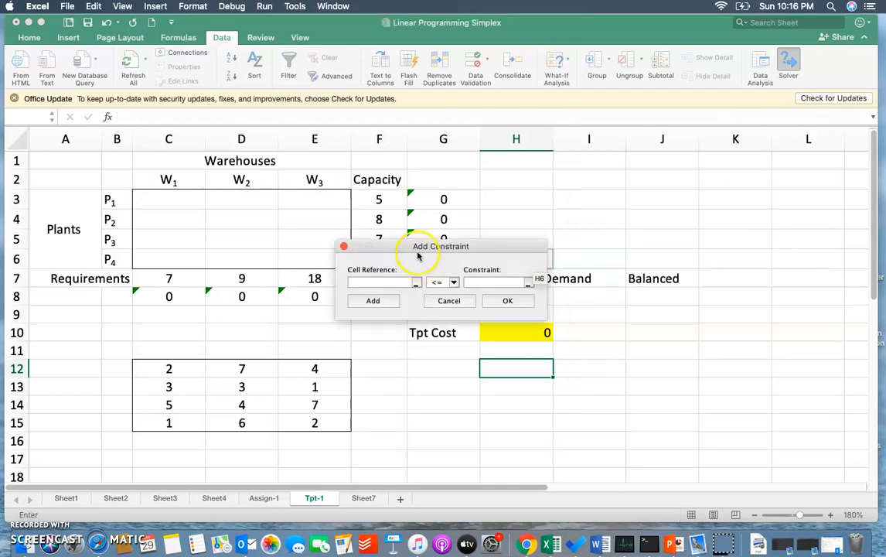
drag(429, 246, 617, 181)
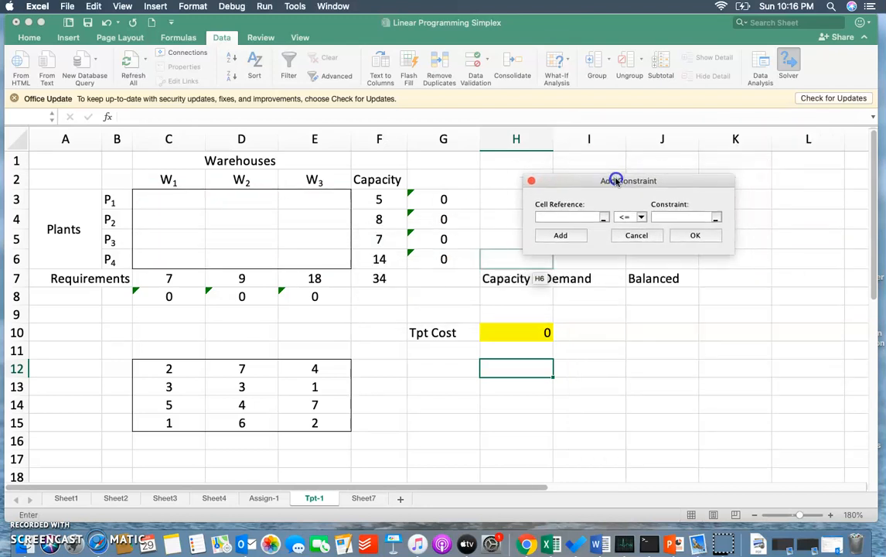
drag(436, 200, 435, 258)
click(665, 214)
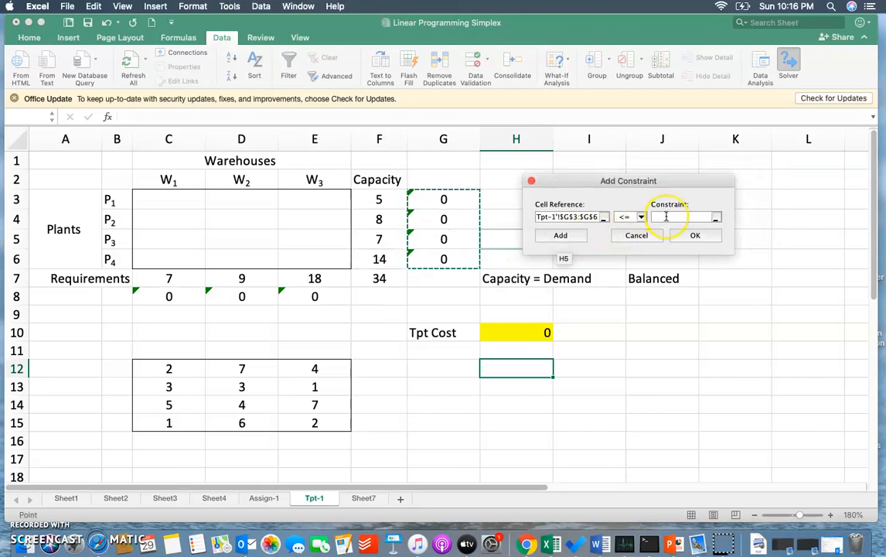
drag(379, 198, 387, 260)
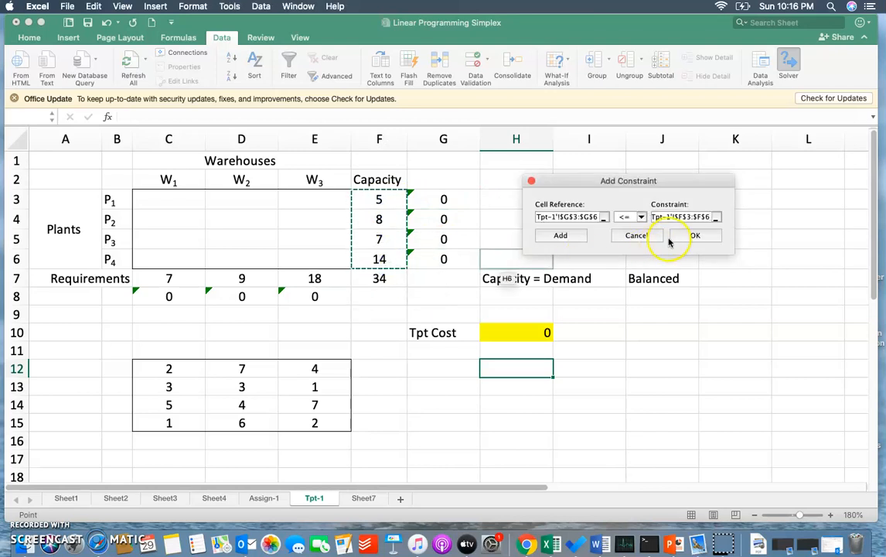
click(569, 237)
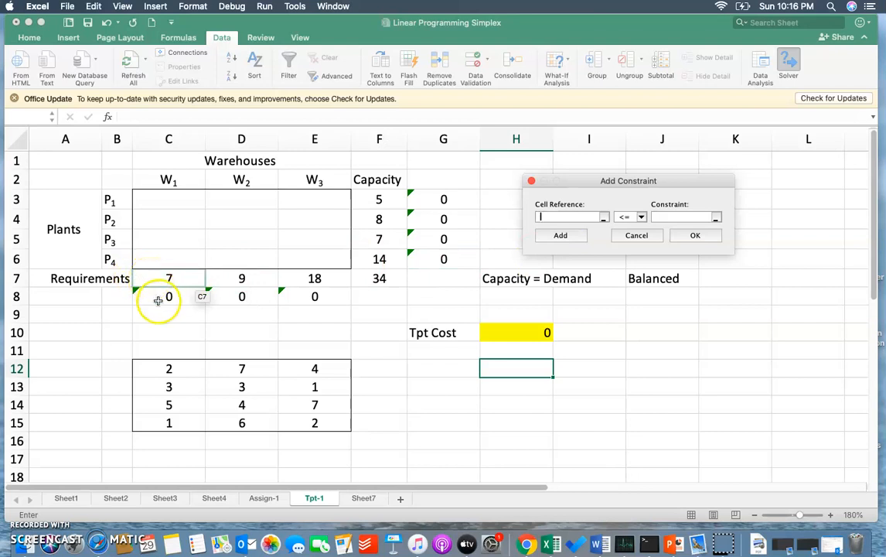
- Add the demand constraint C8:E8 >= C7:E7 so warehouse allocations meet the requirements
drag(155, 297, 329, 294)
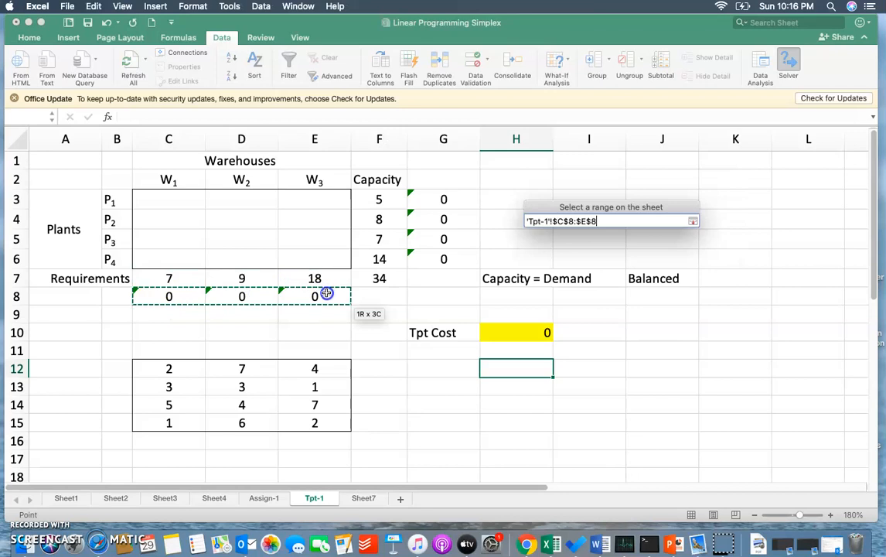
click(641, 220)
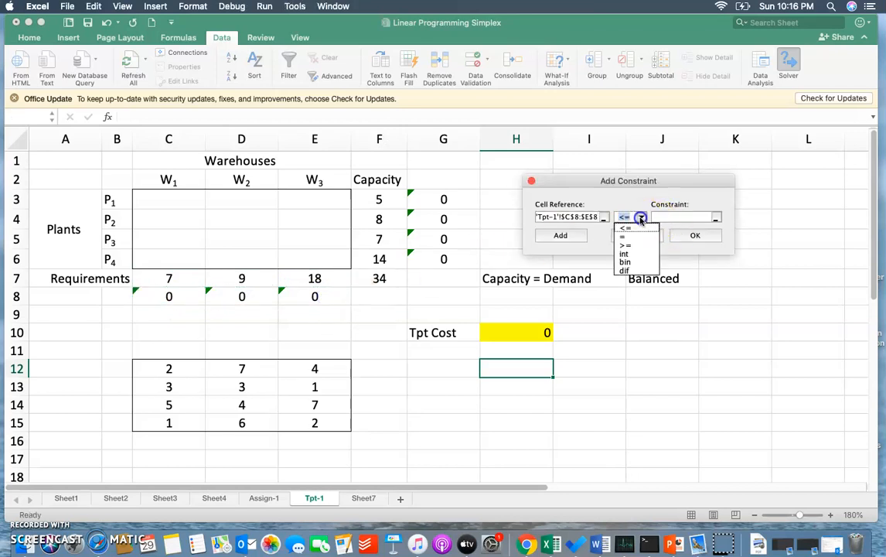
click(631, 248)
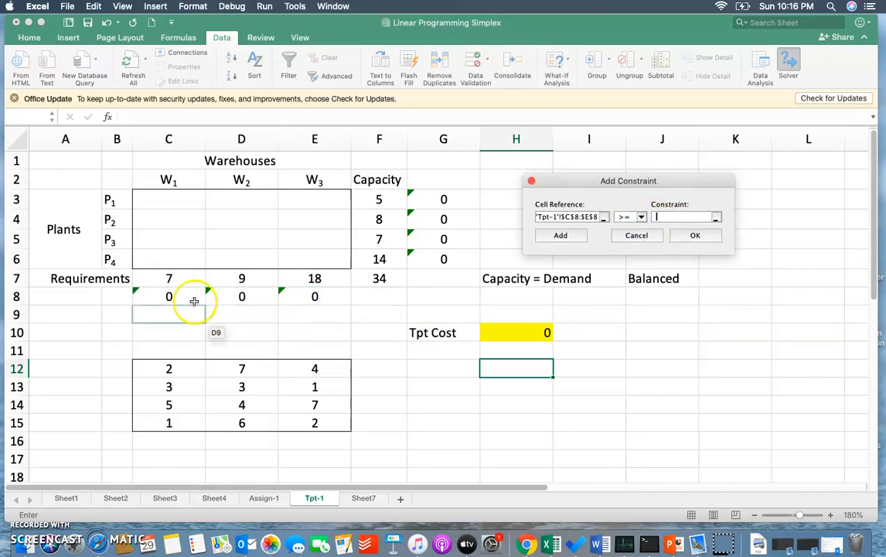
drag(174, 283, 312, 276)
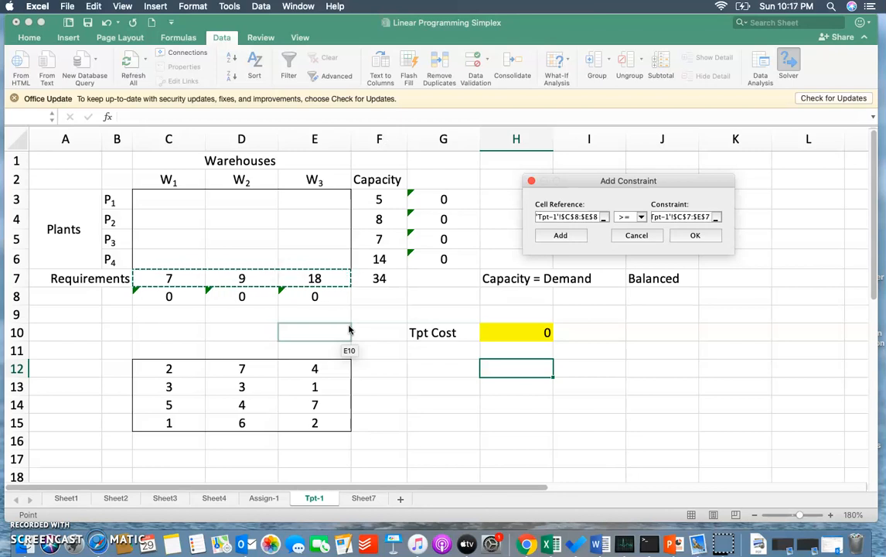
click(693, 235)
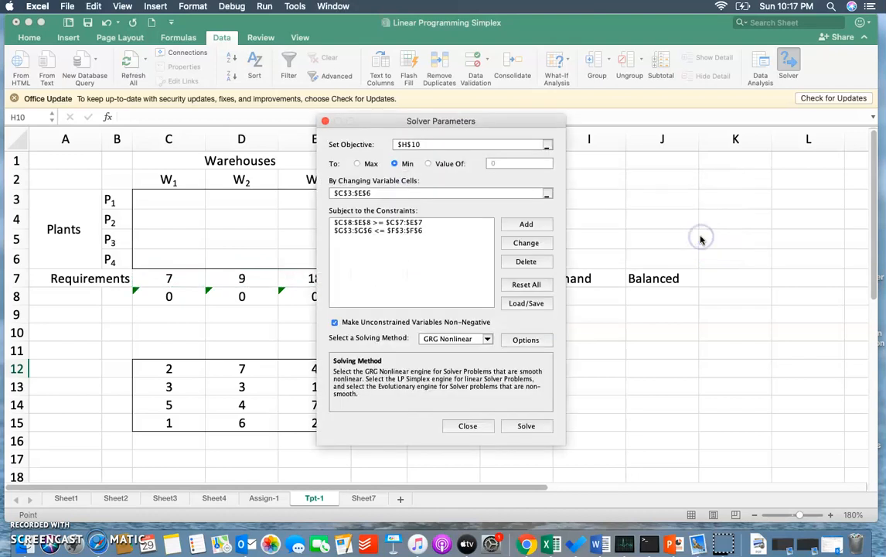
- Solve the model with the Simplex LP method and keep the Solver solution
click(489, 340)
click(448, 364)
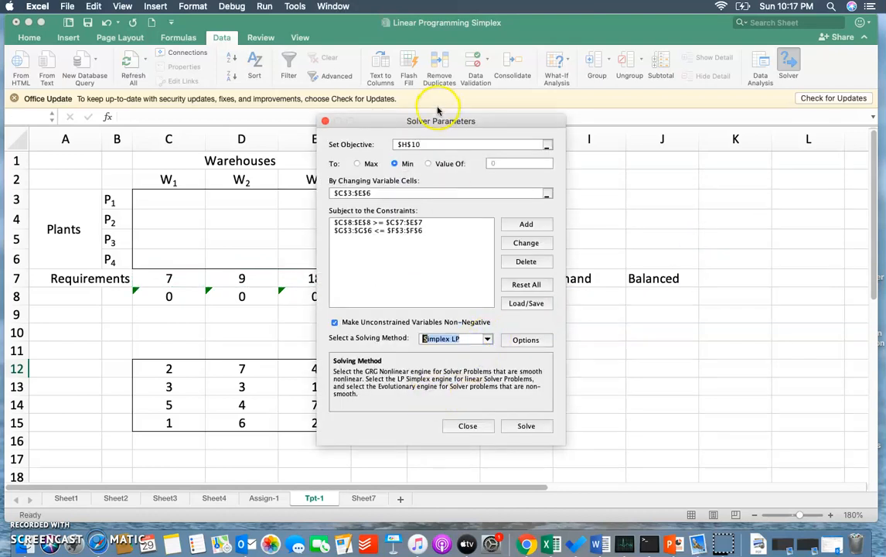
drag(435, 121, 687, 71)
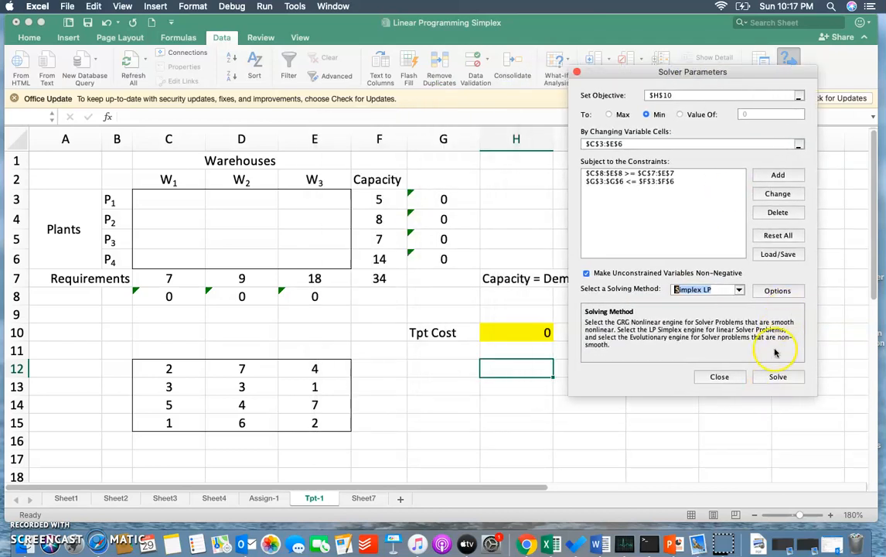
click(771, 378)
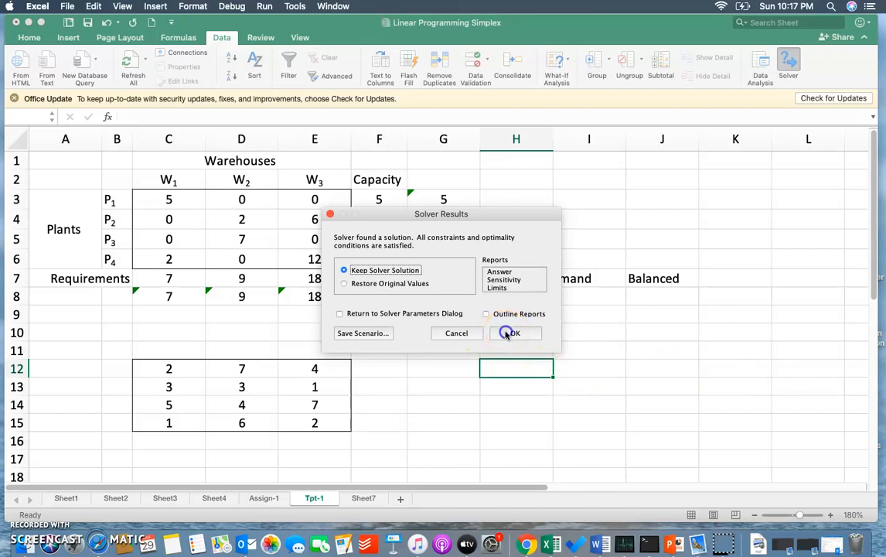
click(506, 333)
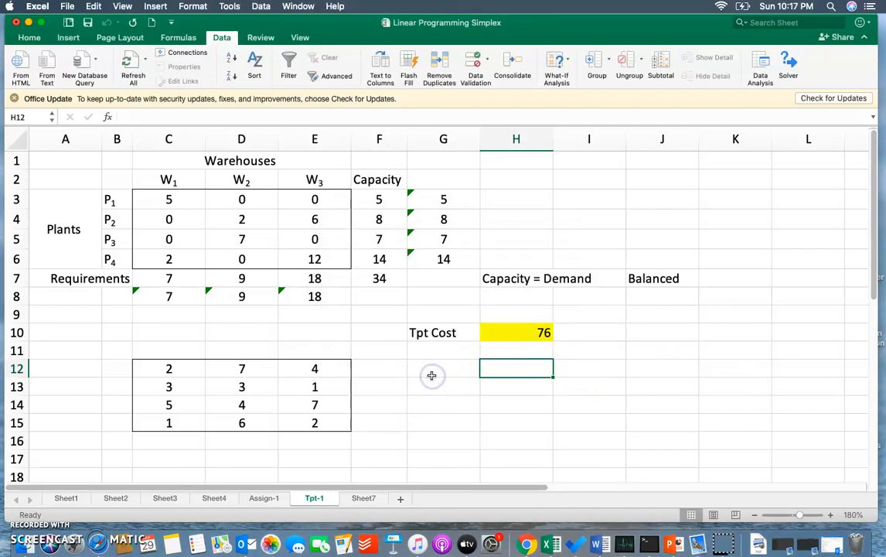
- Highlight the non-zero allocation cells C3, D4, E4, D5, E6 and C6 with a yellow fill
click(185, 205)
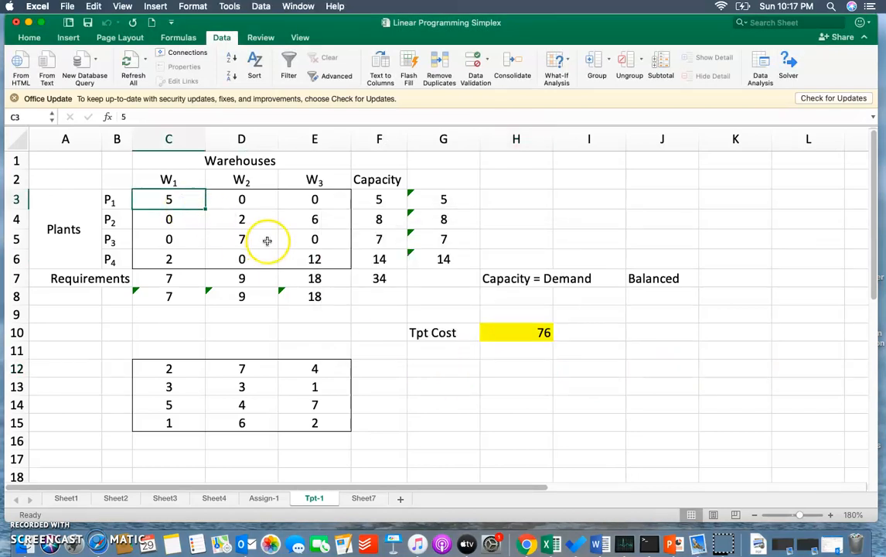
click(30, 38)
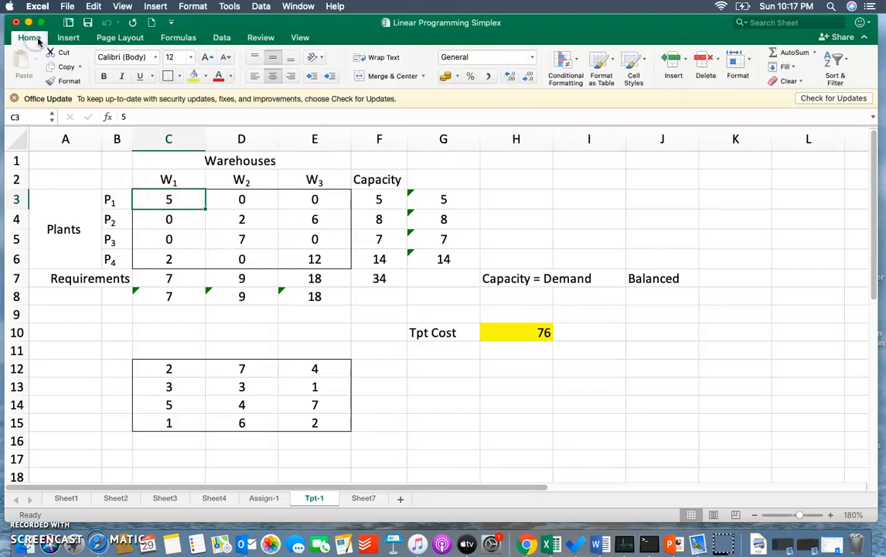
click(193, 76)
click(230, 218)
click(193, 77)
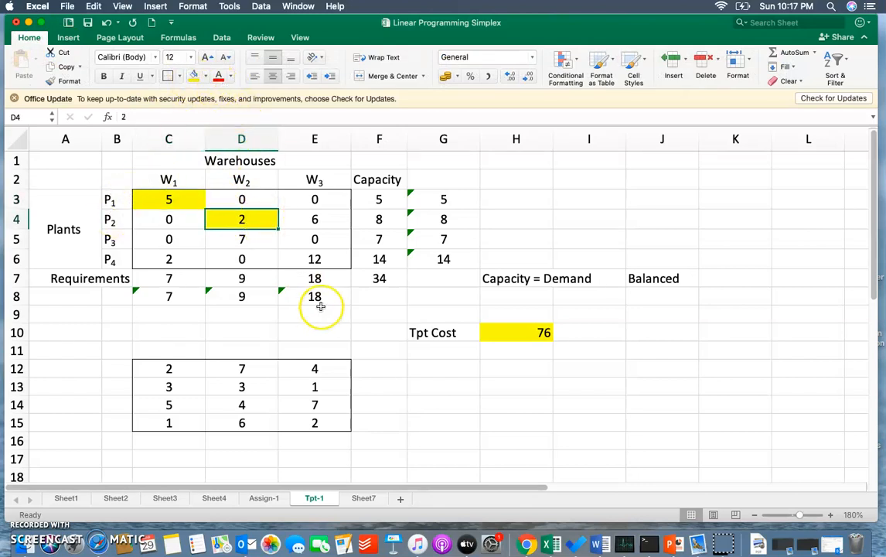
click(312, 220)
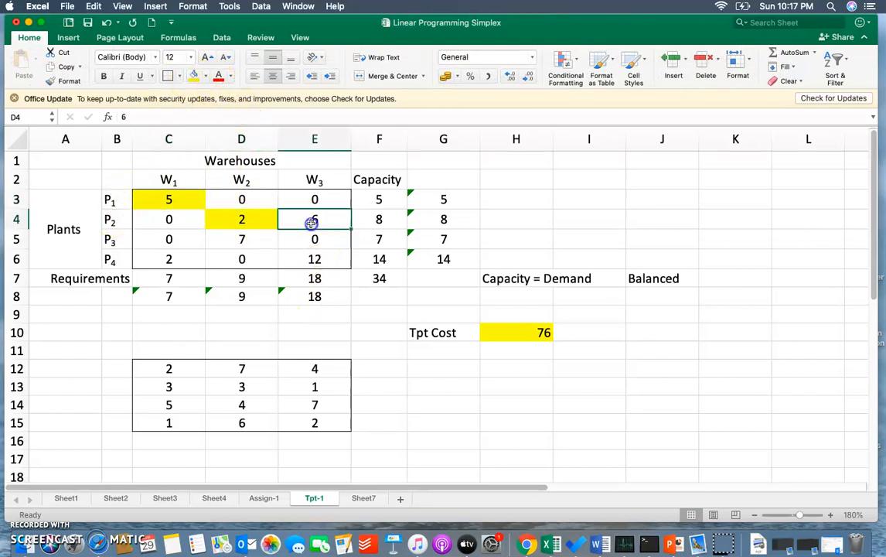
click(195, 77)
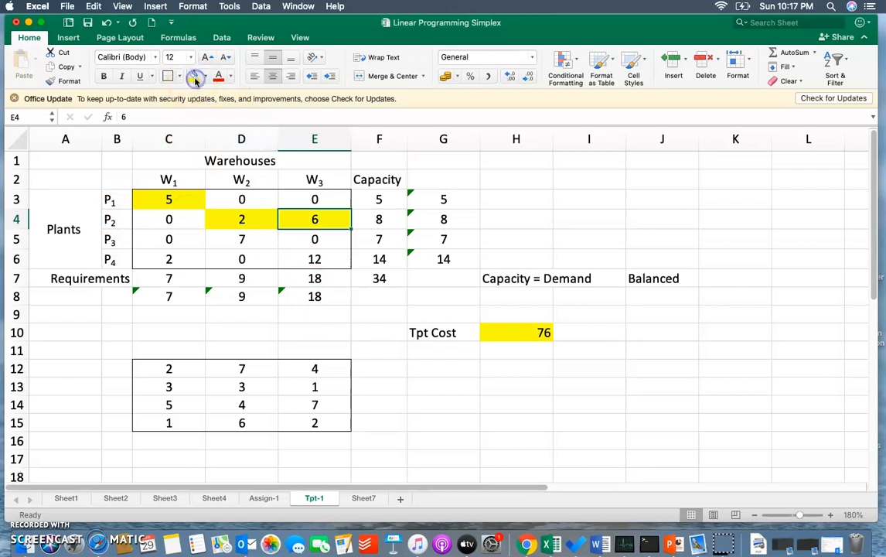
click(248, 242)
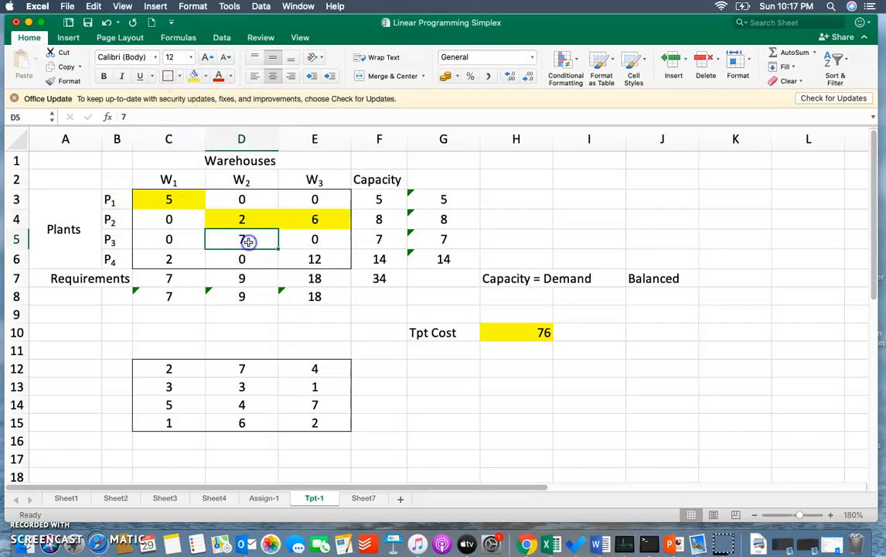
click(194, 76)
click(302, 259)
click(194, 78)
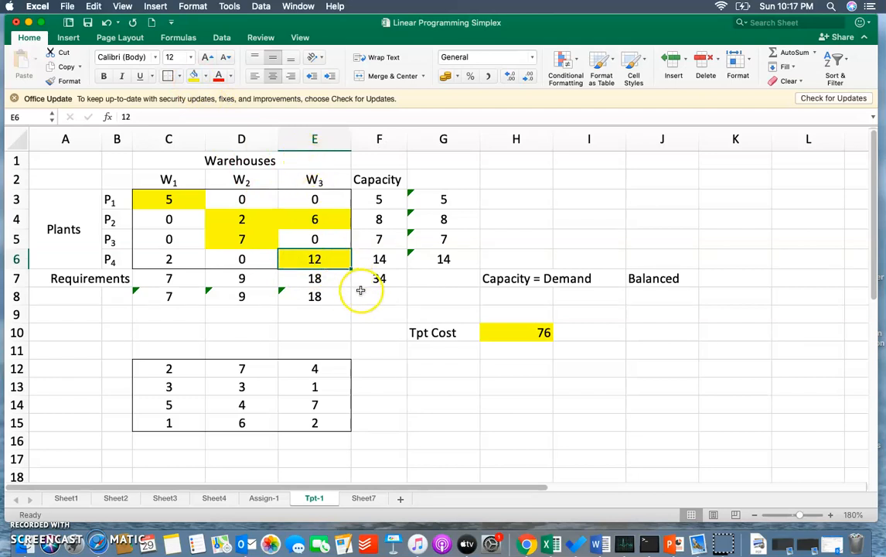
click(170, 260)
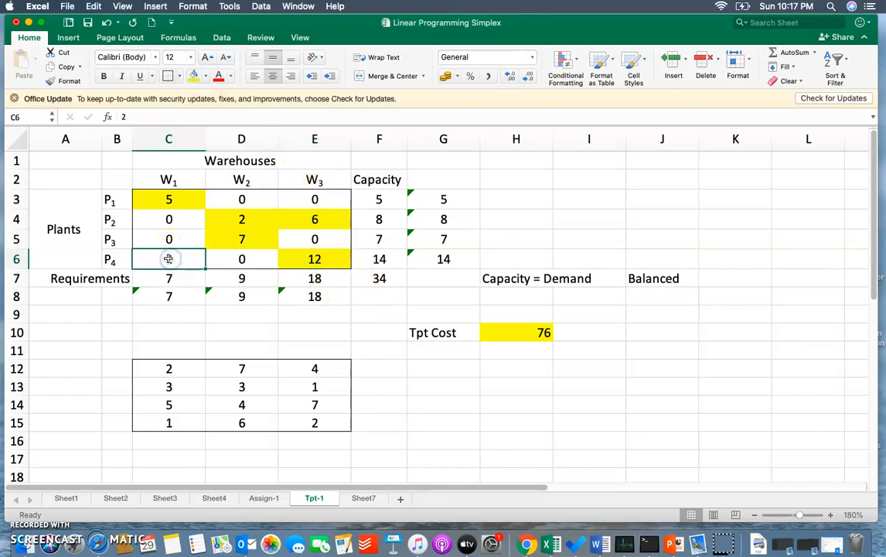
click(193, 76)
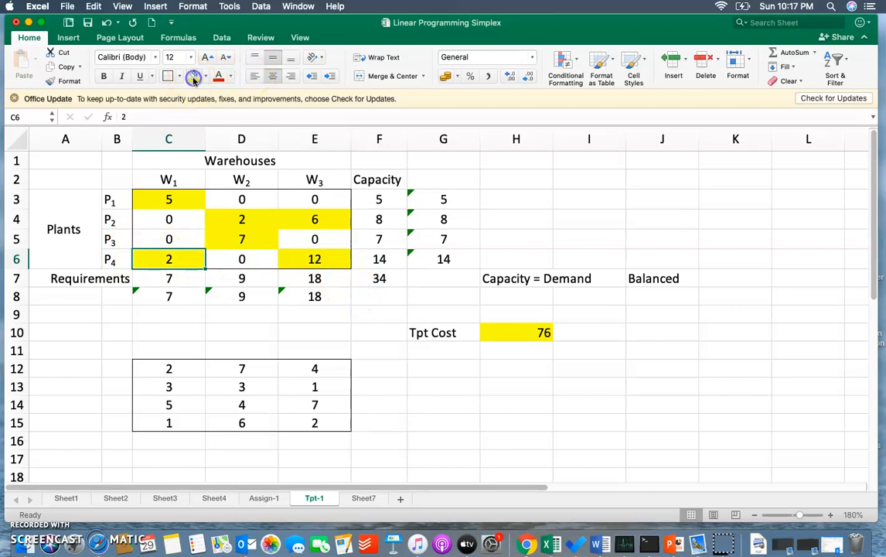
click(342, 347)
- Format the transport cost in H10 as Indian rupees using the ₹ English (India) accounting format
click(517, 334)
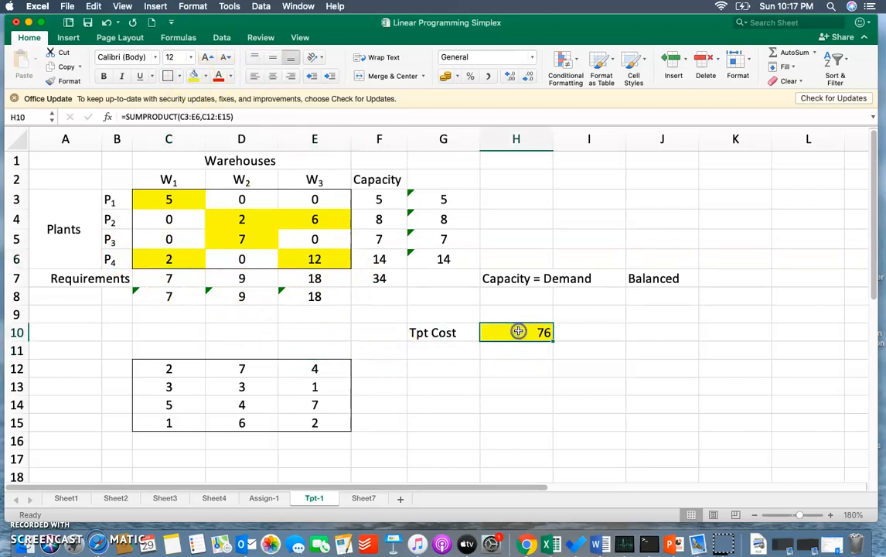
click(457, 76)
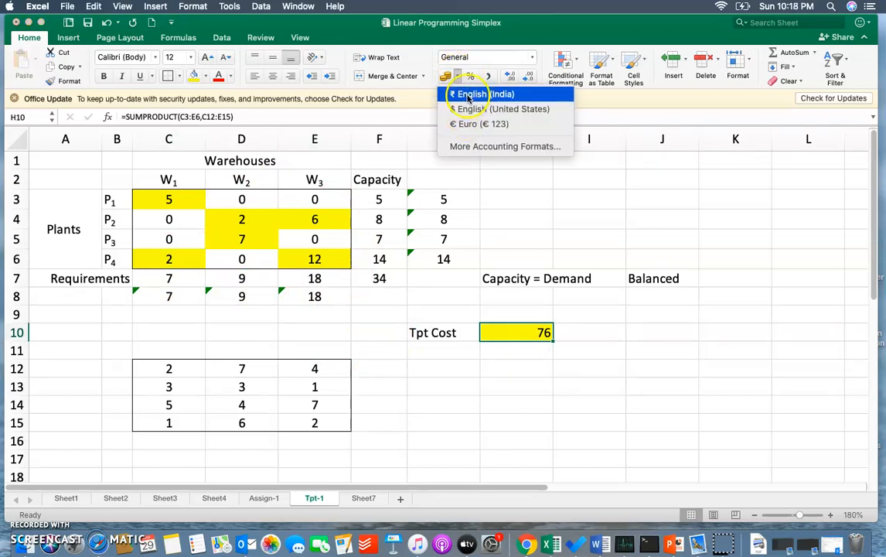
click(468, 96)
click(456, 367)
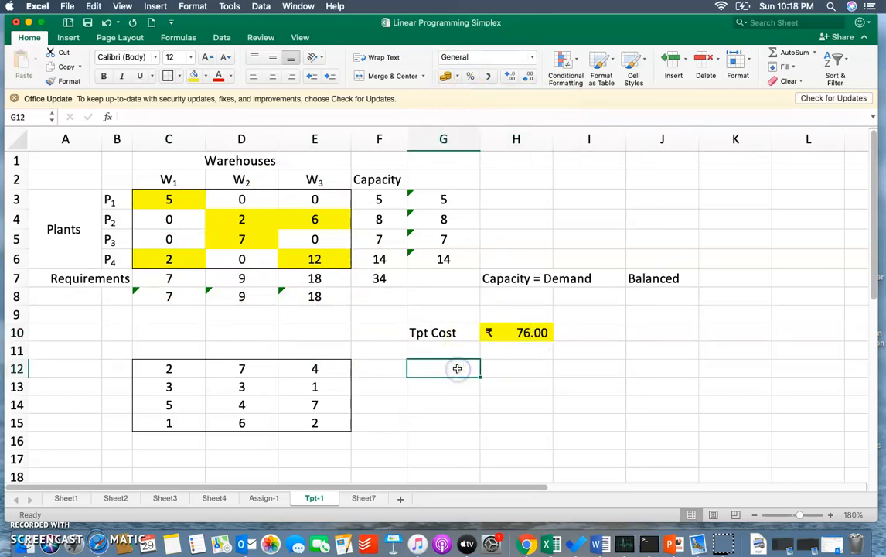